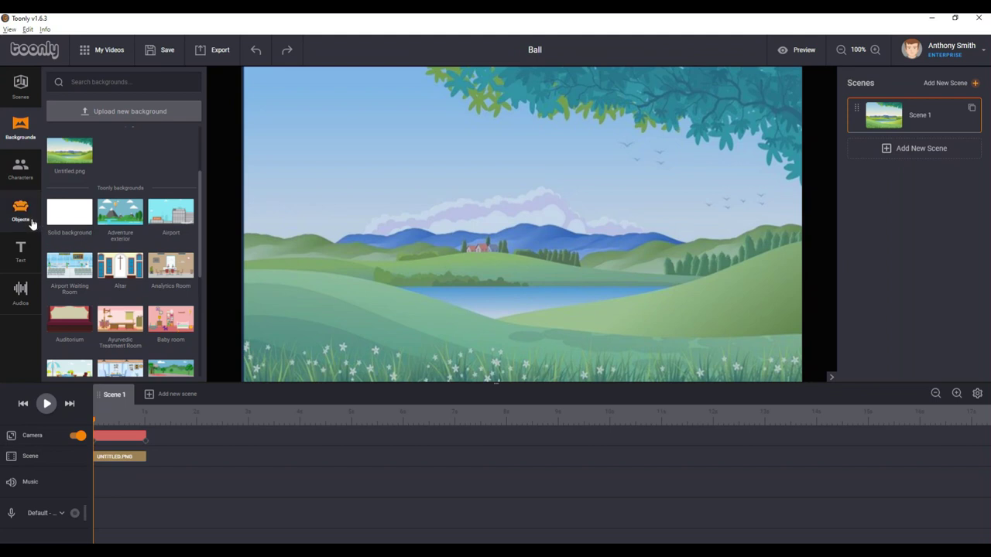
# Add the soccer-ball Football from an object search for "Ball" above the hills on the scene's left side and shorten its clip to about 1.2 s.
pyautogui.scroll(-2, 161, 247)
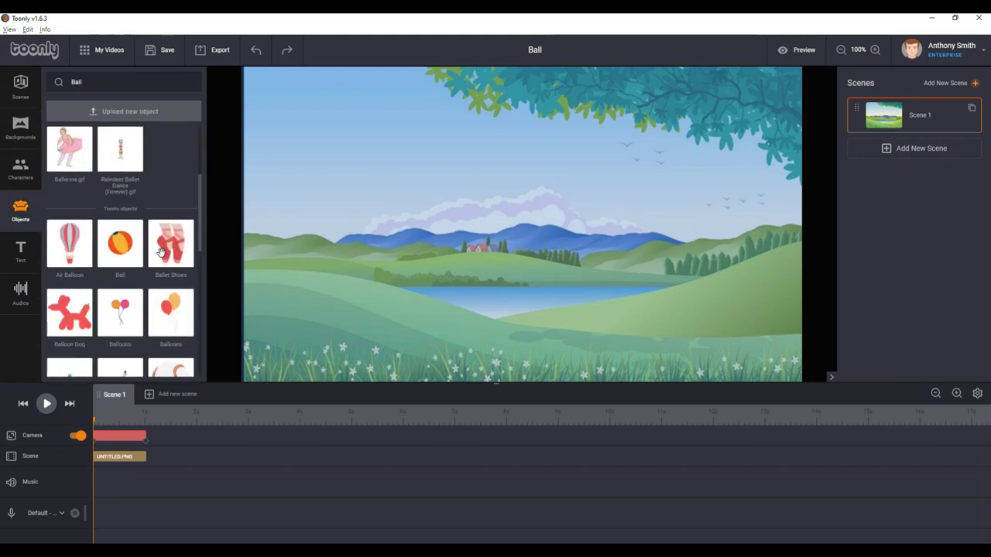
pyautogui.scroll(-8, 120, 232)
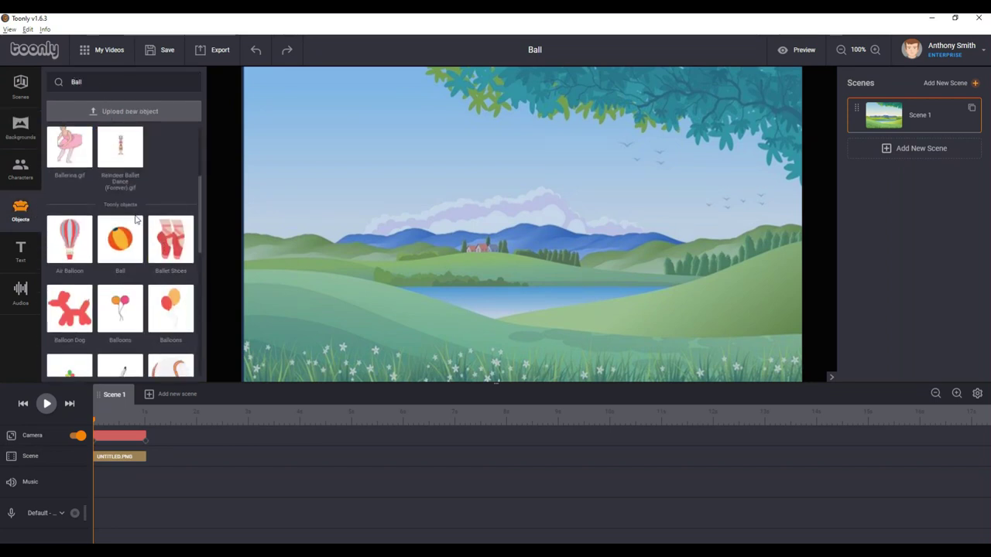
pyautogui.scroll(-5, 124, 232)
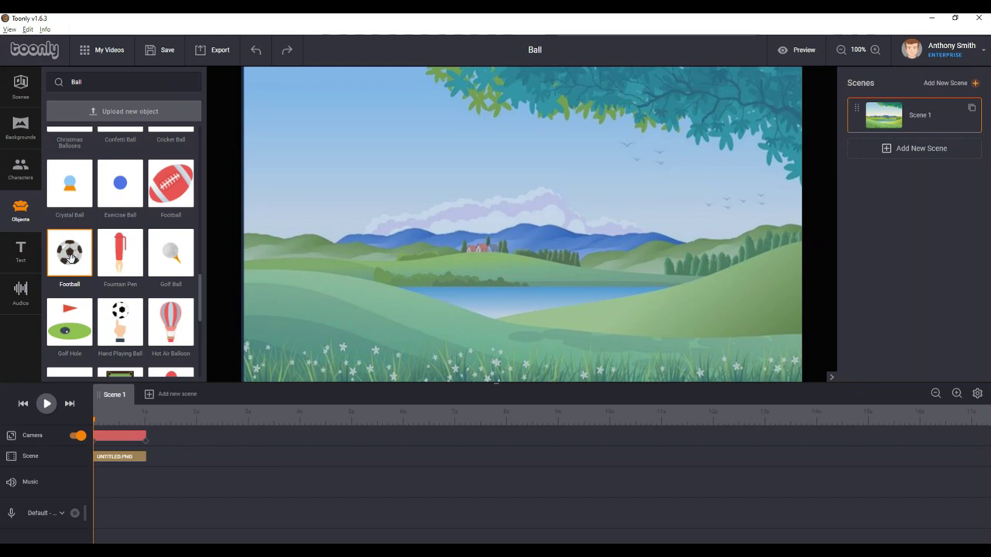
pyautogui.moveTo(69, 258); pyautogui.dragTo(318, 219)
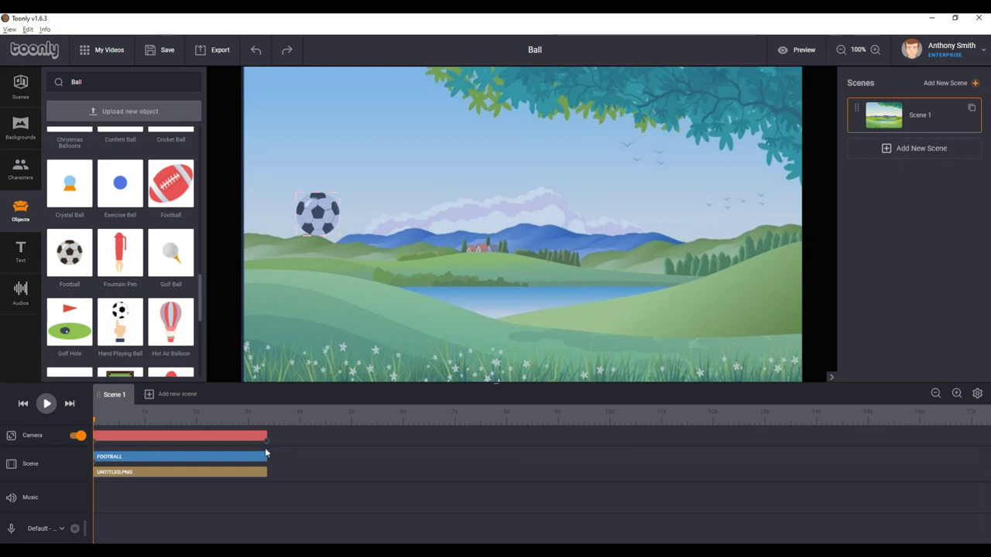
pyautogui.moveTo(265, 457); pyautogui.dragTo(156, 457)
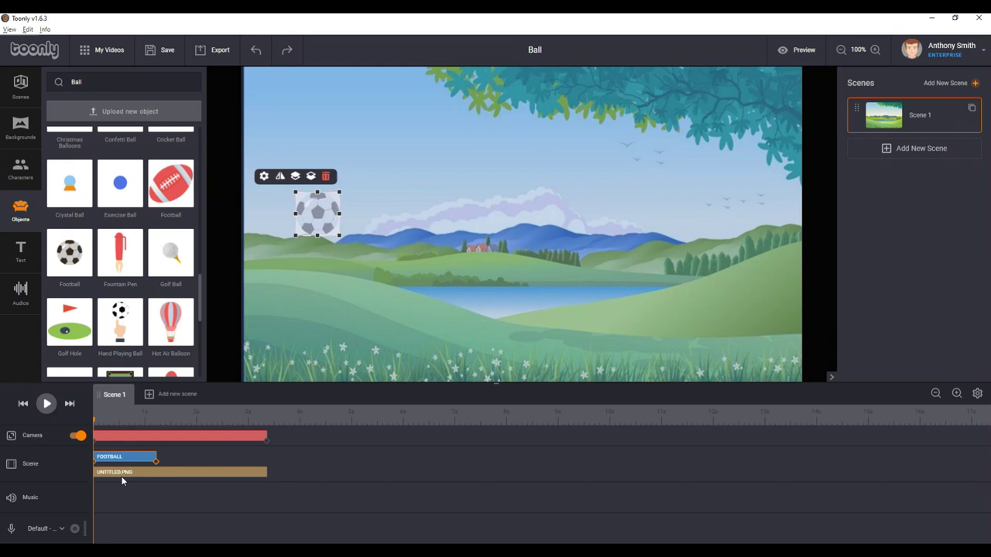
# Set both the In Effect and the Out Effect of the football clip to Instant.
pyautogui.click(123, 472)
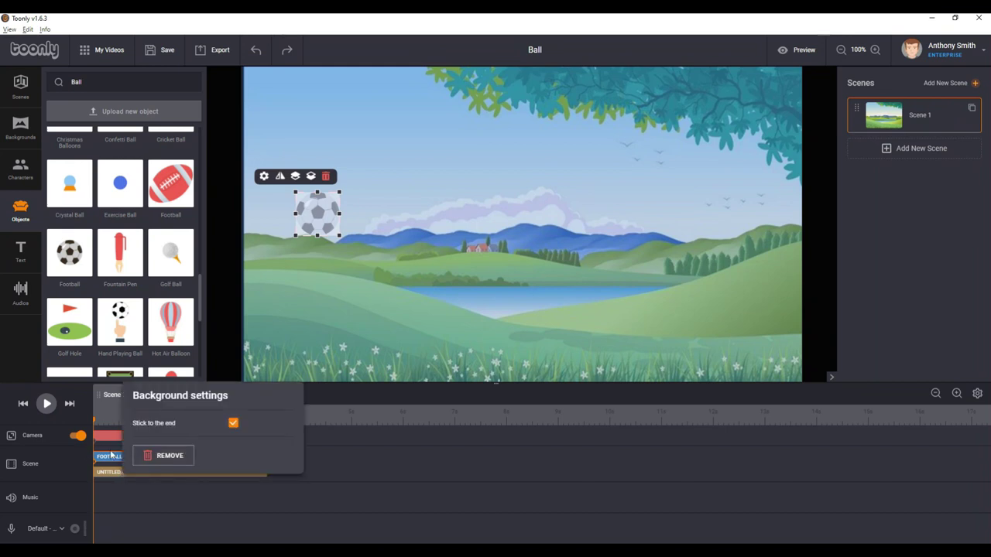
pyautogui.click(108, 458)
pyautogui.click(107, 457)
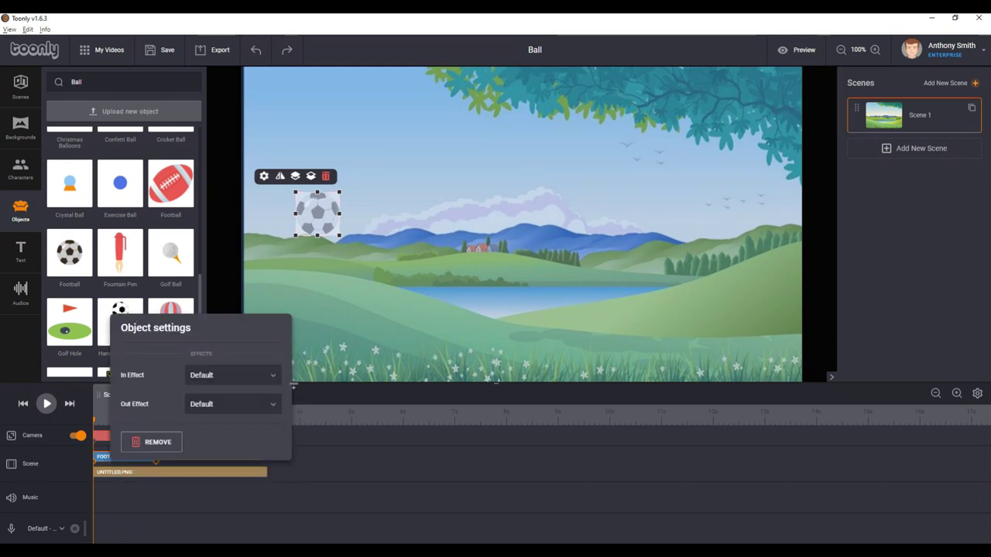
pyautogui.click(276, 377)
pyautogui.click(266, 410)
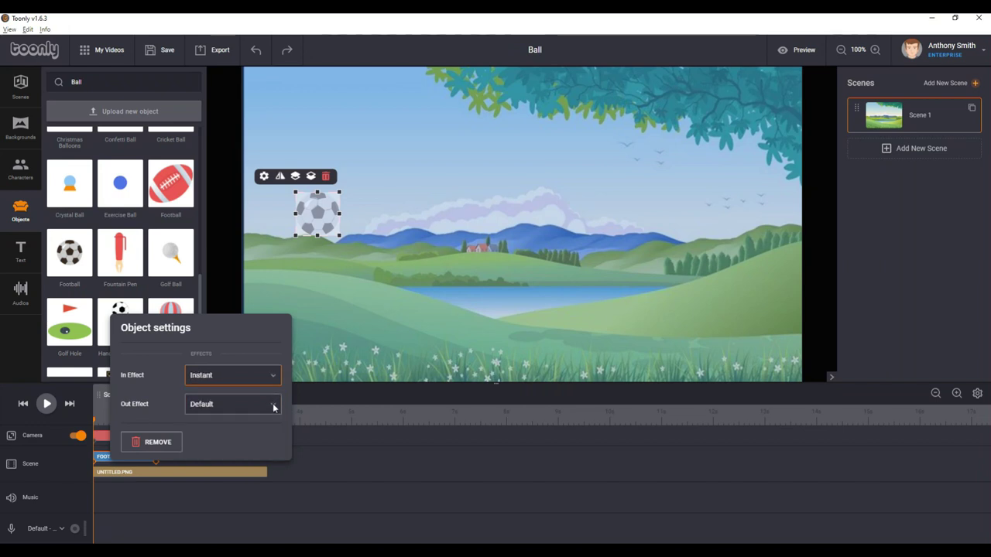
pyautogui.click(272, 403)
pyautogui.click(252, 440)
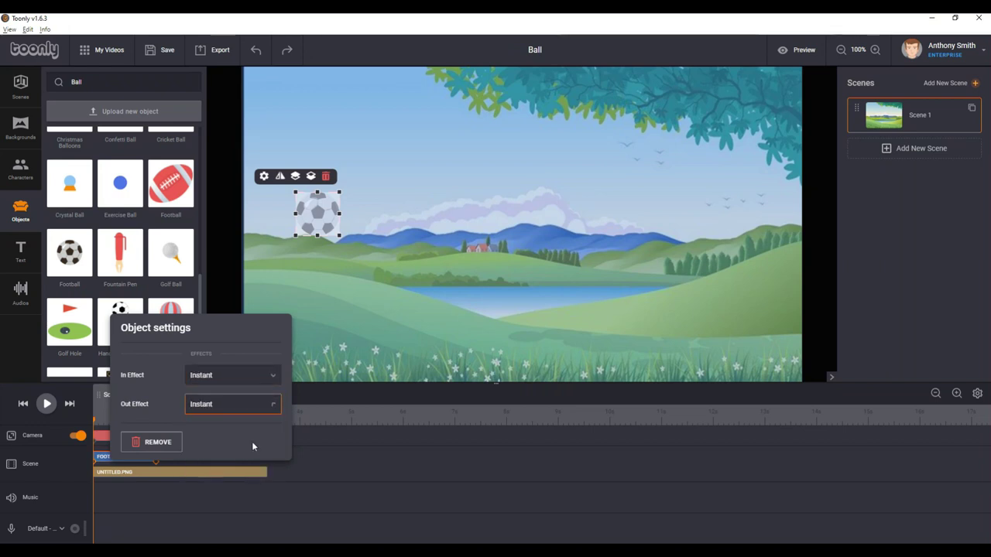
pyautogui.click(383, 478)
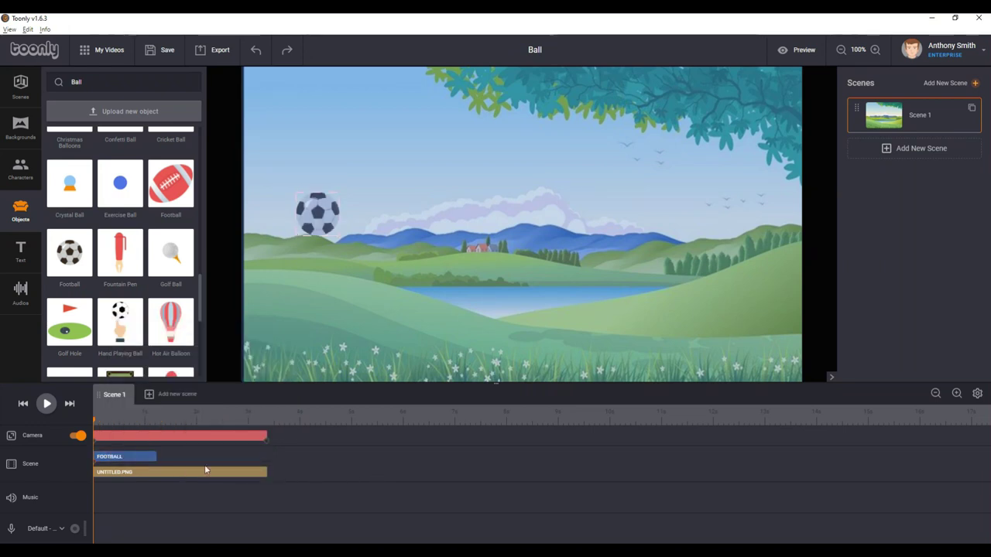
pyautogui.click(142, 457)
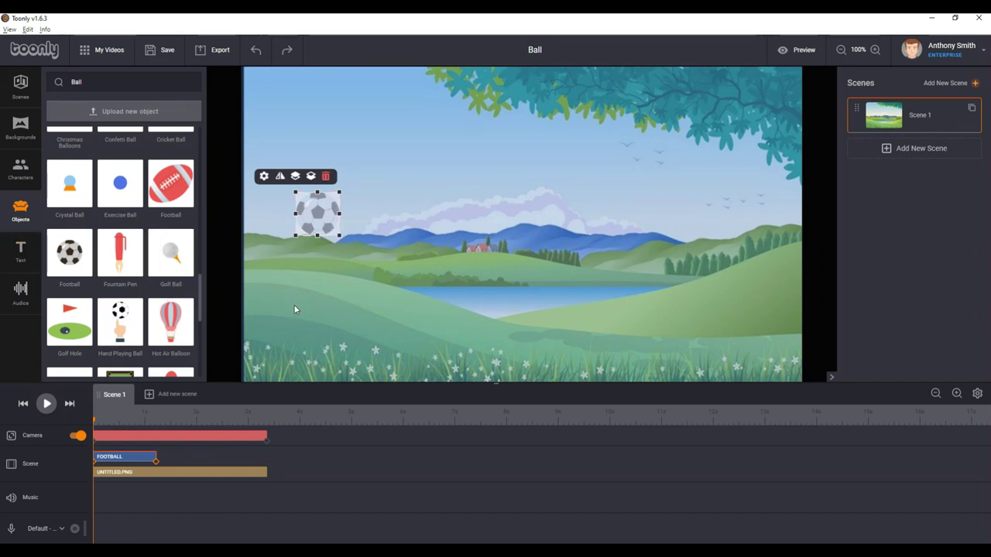
pyautogui.doubleClick(136, 458)
pyautogui.click(454, 438)
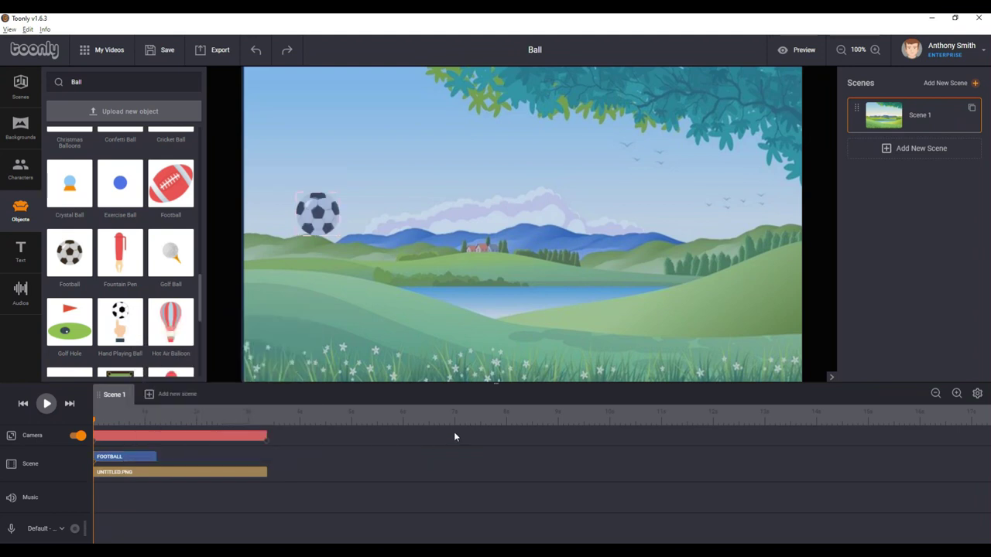
pyautogui.click(140, 456)
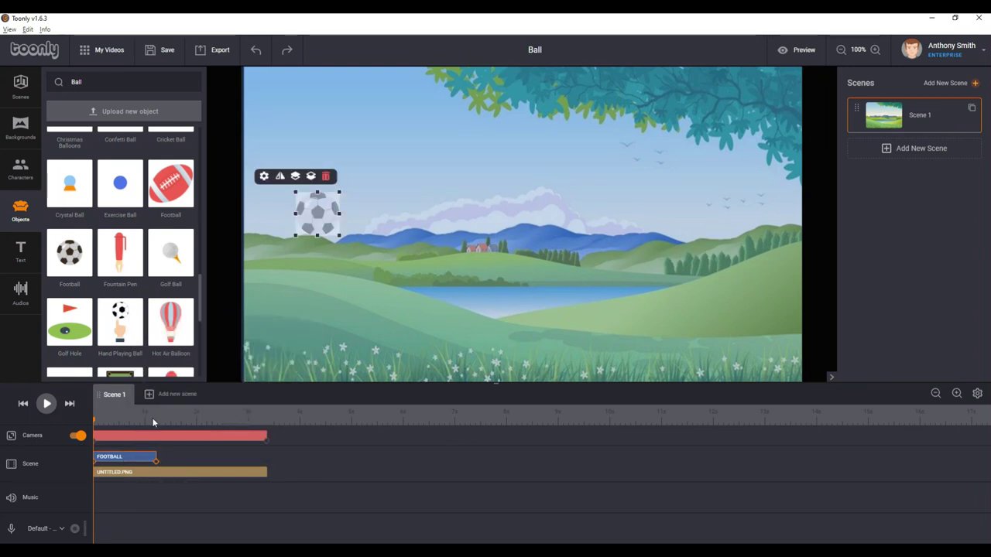
pyautogui.click(152, 397)
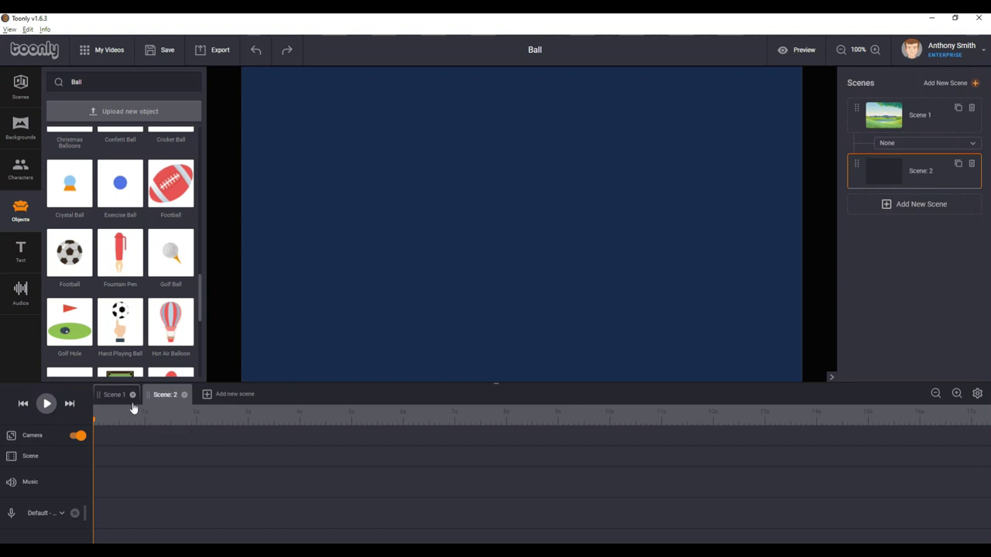
pyautogui.click(184, 394)
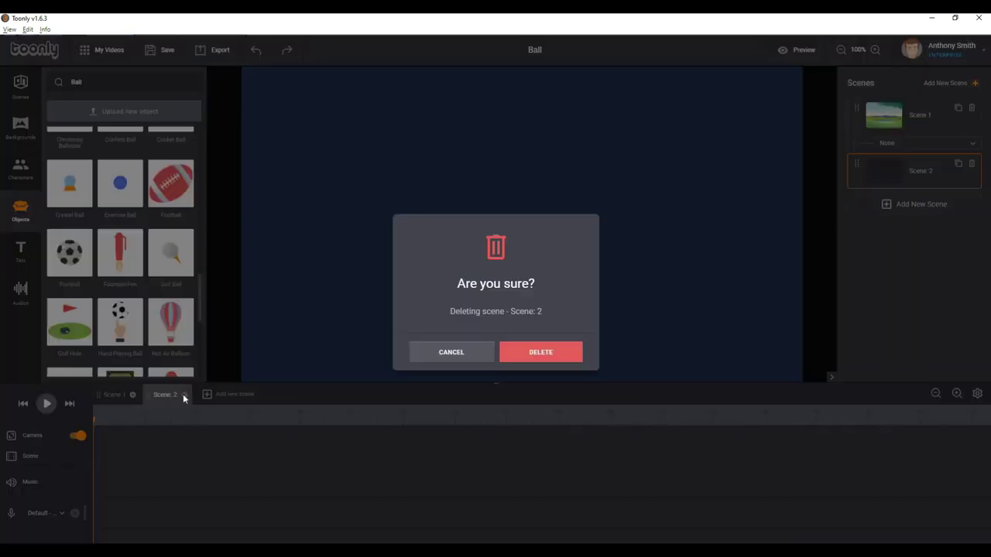
pyautogui.click(526, 354)
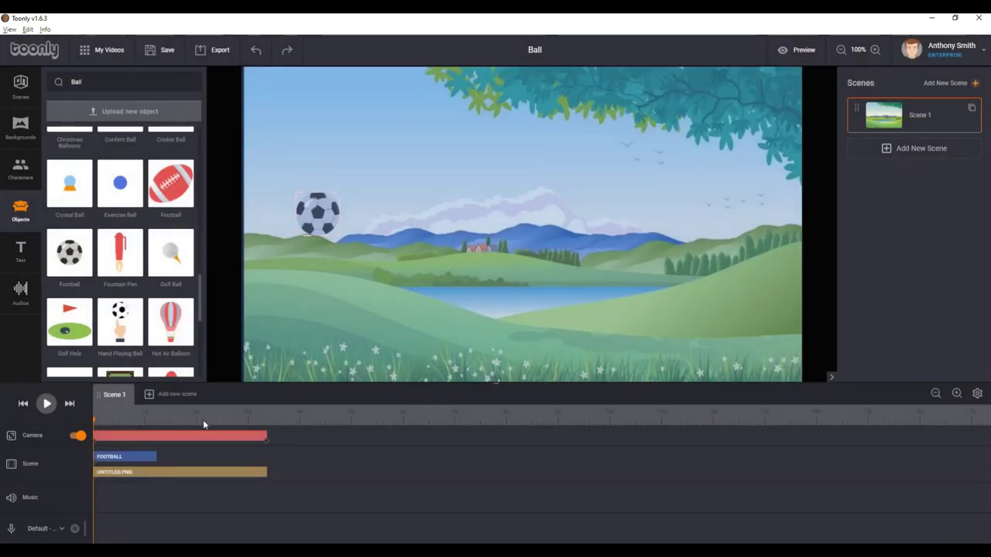
# Copy the football clip and paste the duplicate directly after it, starting at about 1.2 s on the timeline.
pyautogui.click(157, 422)
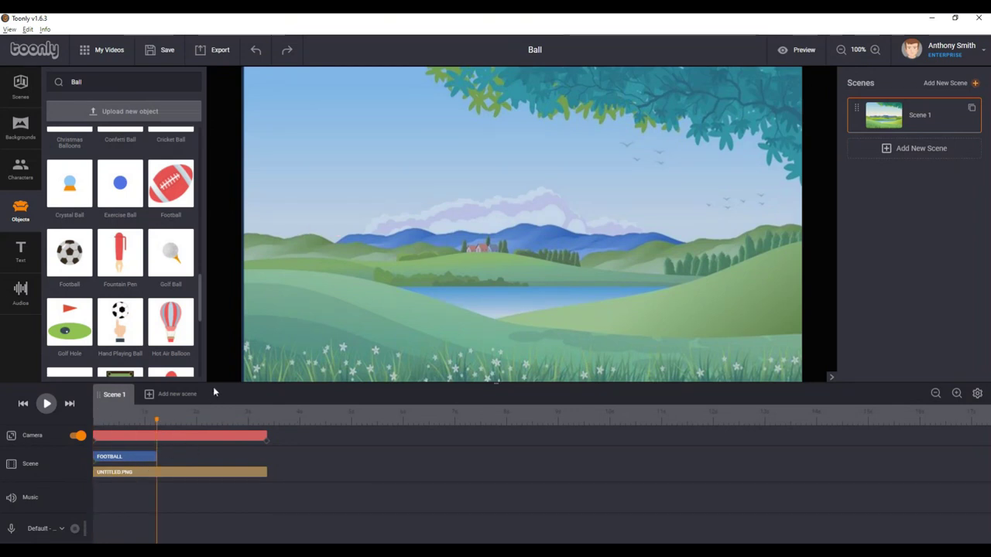
pyautogui.click(119, 459)
pyautogui.click(28, 29)
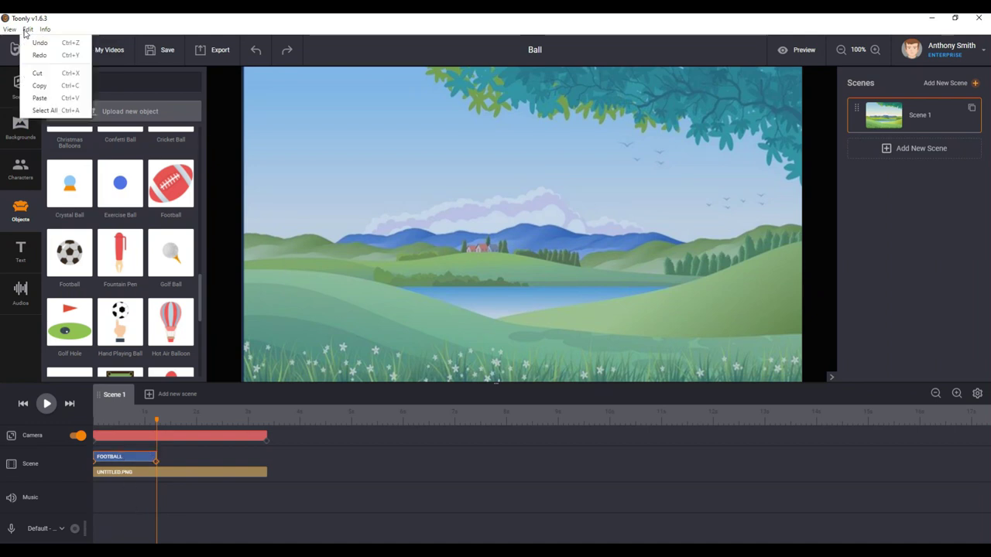
pyautogui.click(47, 86)
pyautogui.click(29, 29)
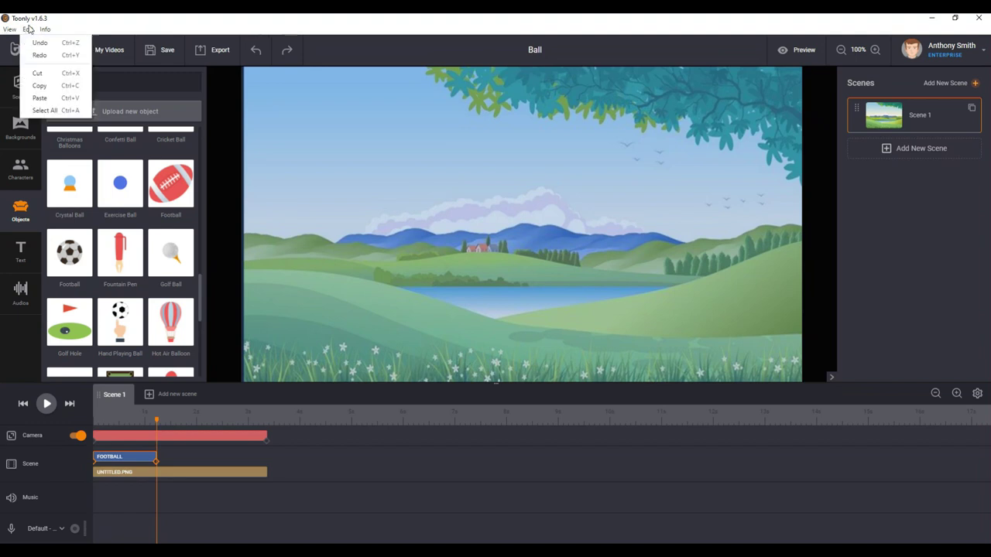
pyautogui.click(47, 99)
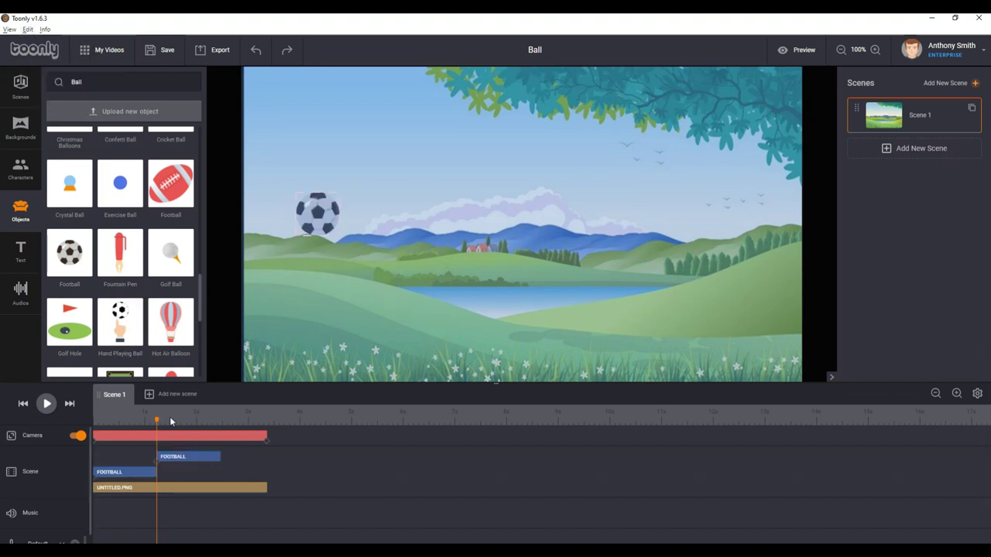
# Paste two more football clips end to end on the timeline, starting at about 2.4 s and 3.6 s.
pyautogui.moveTo(155, 426); pyautogui.dragTo(220, 431)
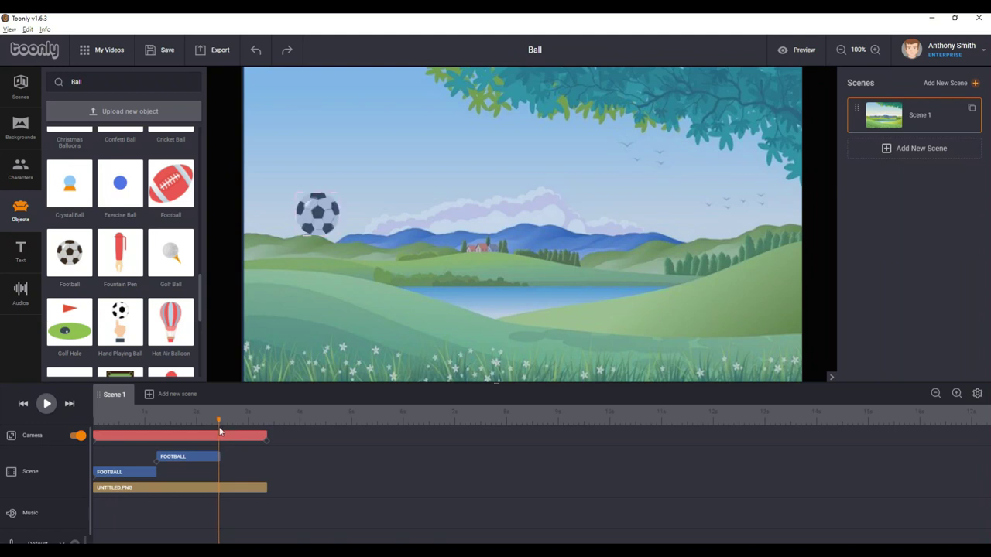
pyautogui.click(28, 29)
pyautogui.click(43, 98)
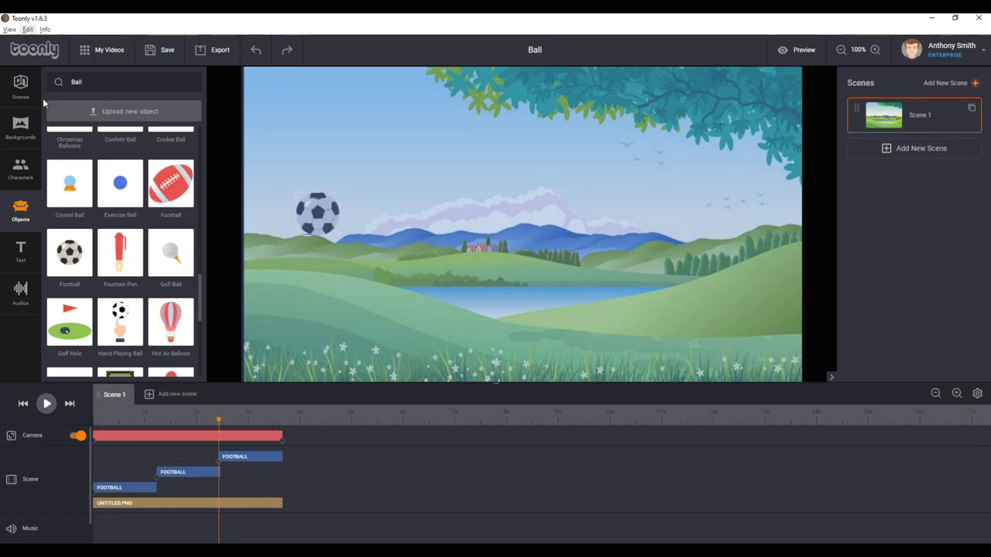
pyautogui.moveTo(220, 425); pyautogui.dragTo(282, 432)
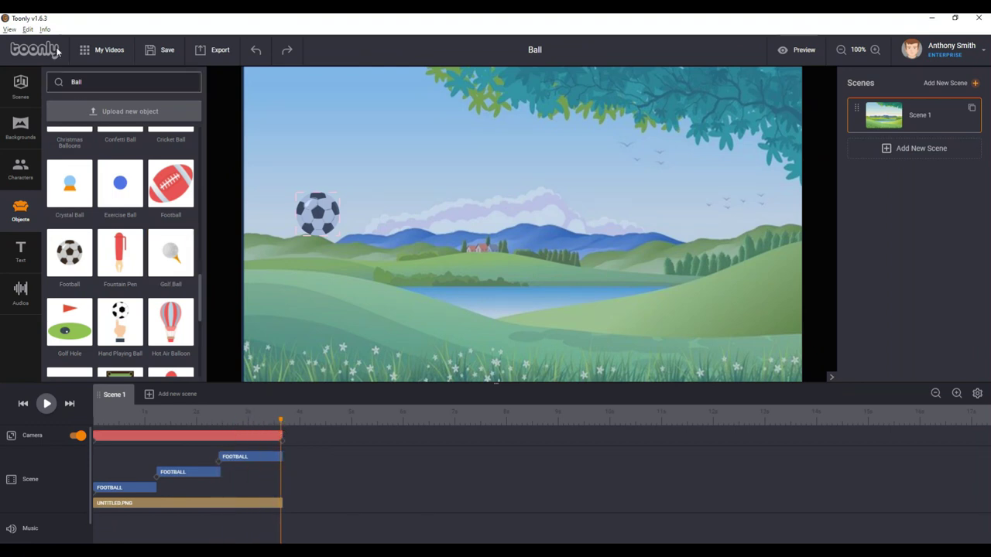
pyautogui.click(30, 29)
pyautogui.click(43, 98)
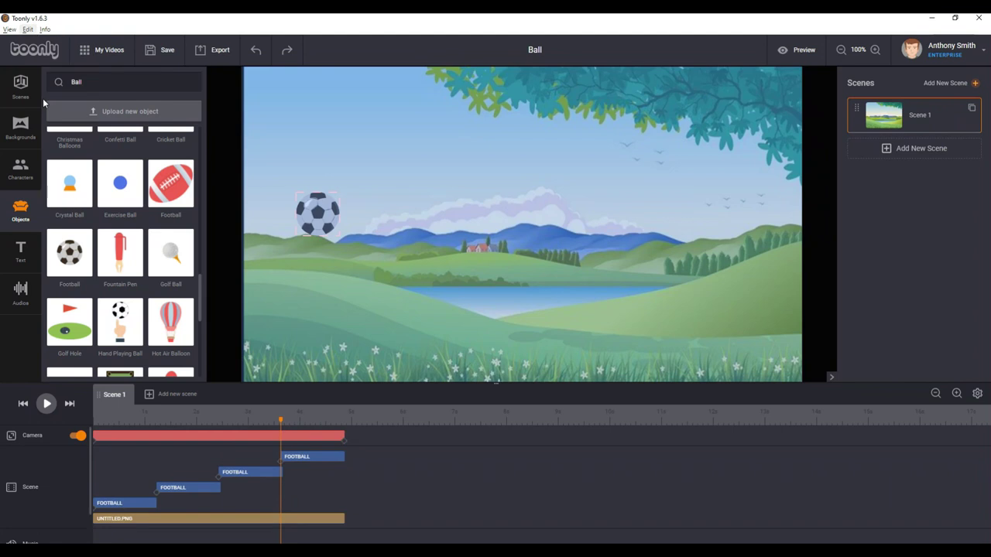
# Continue the chain of football clips with two pasted copies starting at about 4.8 s and 6 s.
pyautogui.moveTo(280, 420); pyautogui.dragTo(344, 422)
pyautogui.click(28, 29)
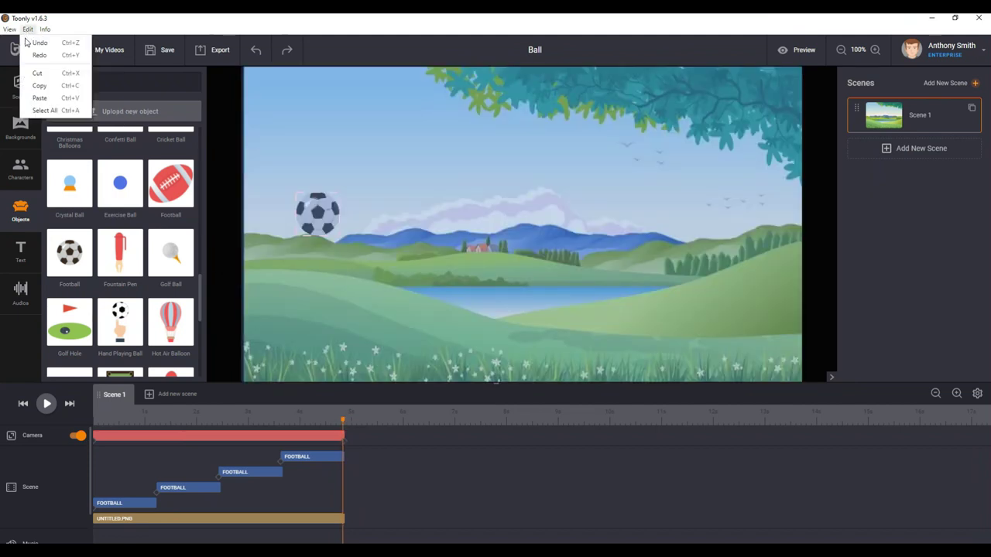
pyautogui.click(39, 99)
pyautogui.moveTo(344, 424); pyautogui.dragTo(404, 429)
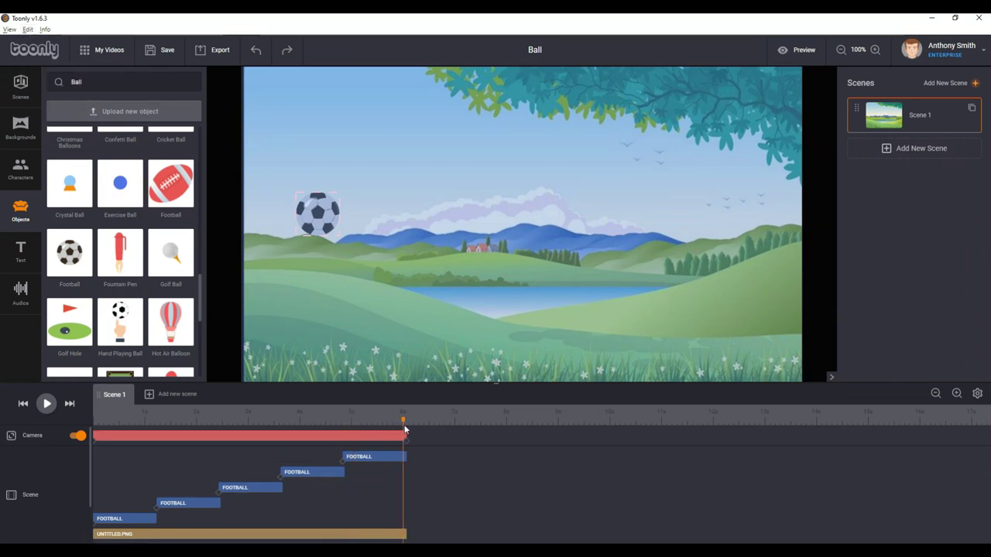
pyautogui.click(30, 31)
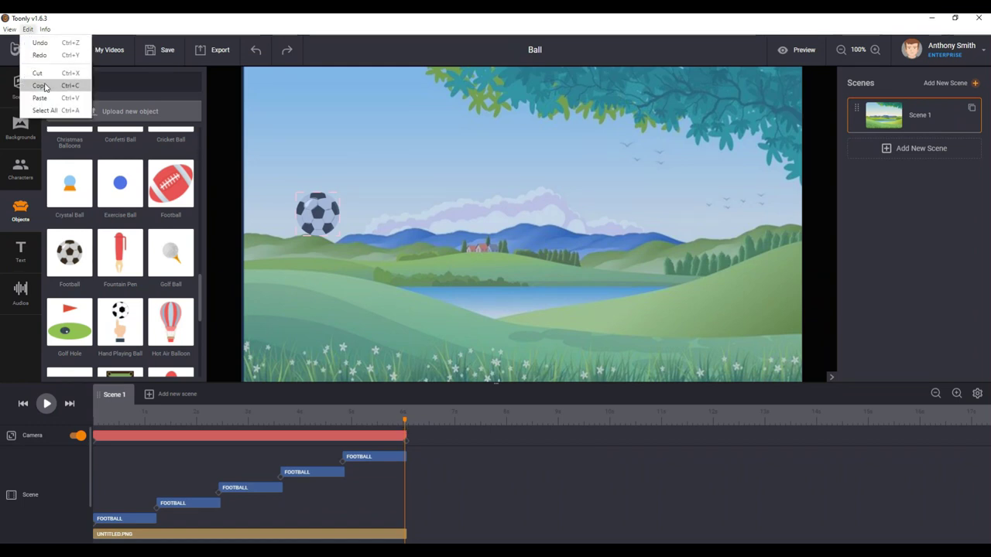
pyautogui.click(44, 85)
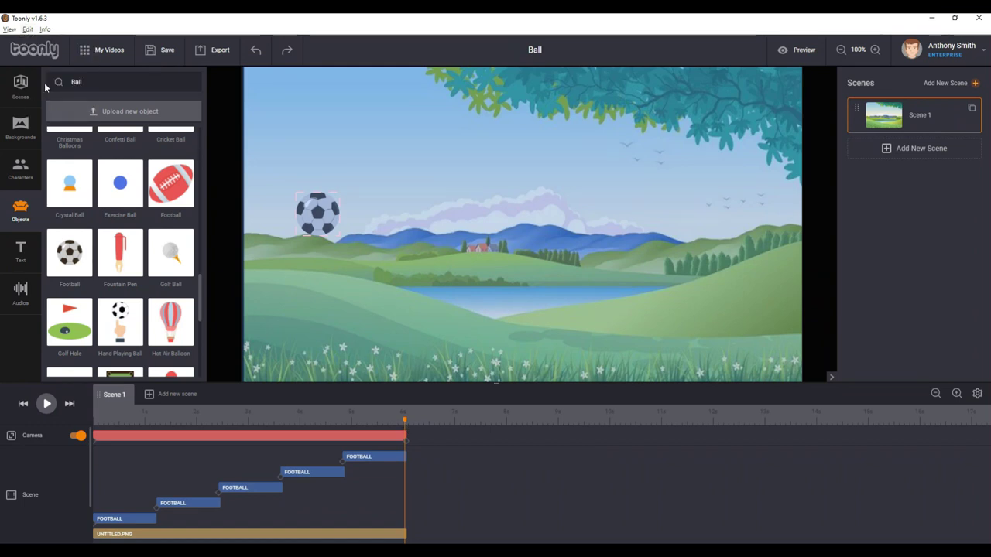
pyautogui.click(28, 29)
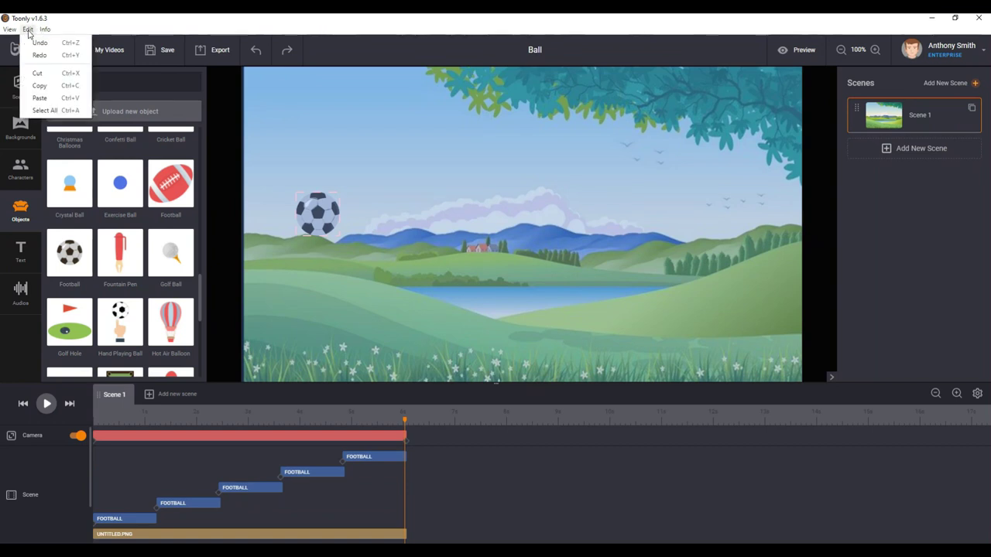
pyautogui.click(39, 99)
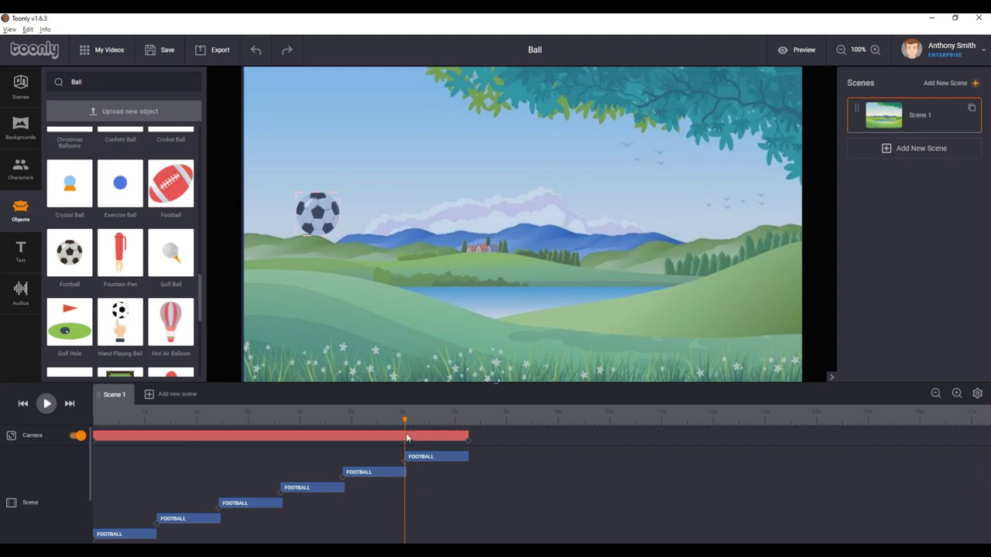
# Extend the football sequence with two further pasted copies starting at about 7.2 s and 8.4 s.
pyautogui.moveTo(416, 427); pyautogui.dragTo(470, 433)
pyautogui.click(28, 29)
pyautogui.click(54, 99)
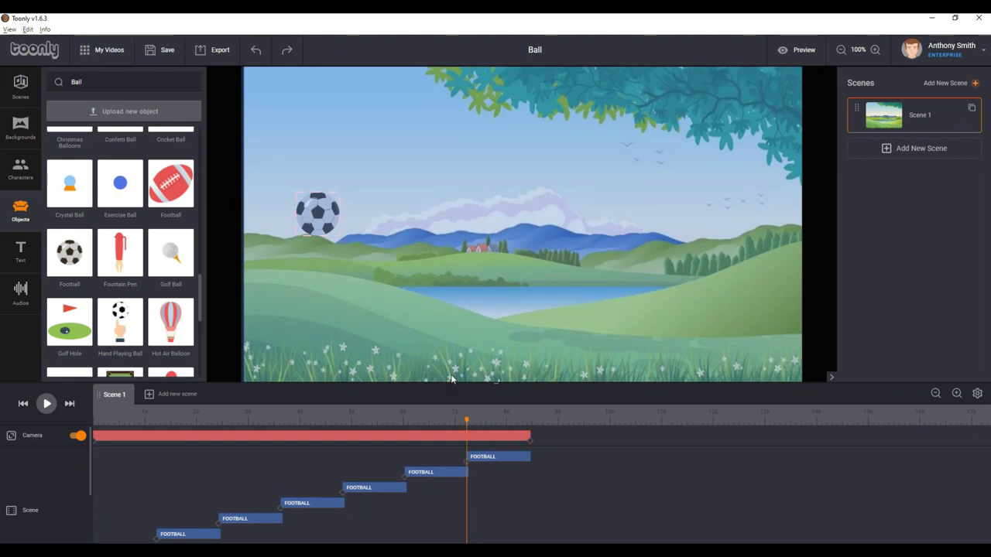
pyautogui.moveTo(468, 419); pyautogui.dragTo(529, 420)
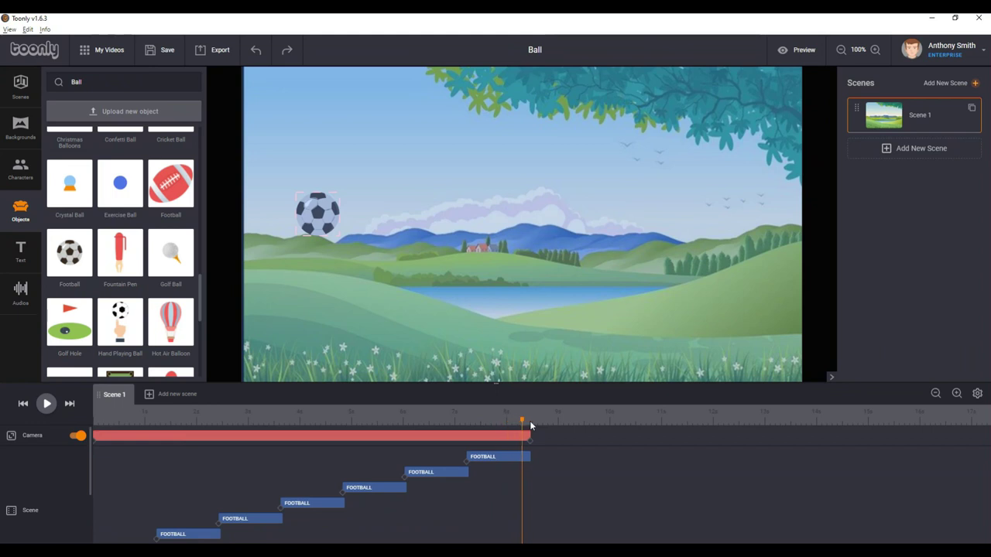
pyautogui.click(28, 29)
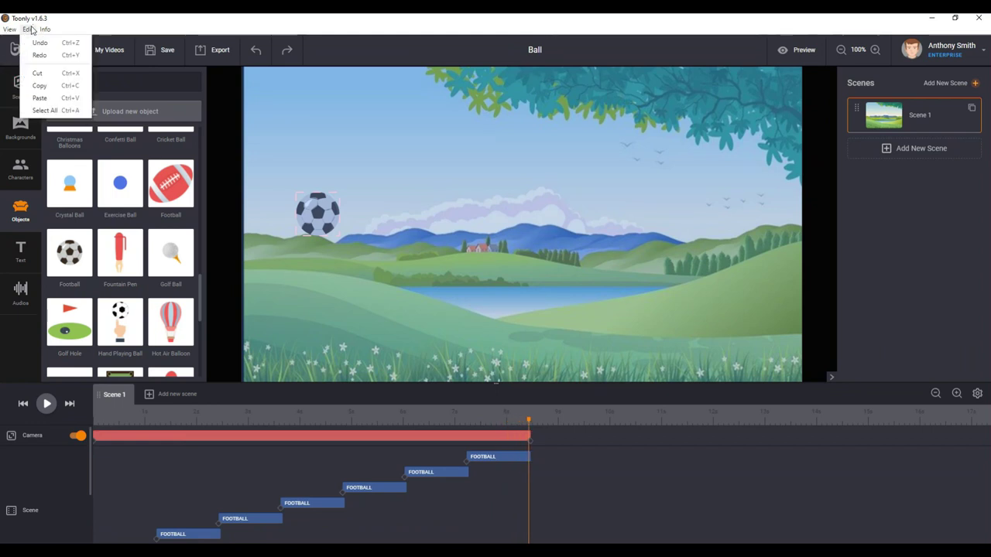
pyautogui.click(51, 98)
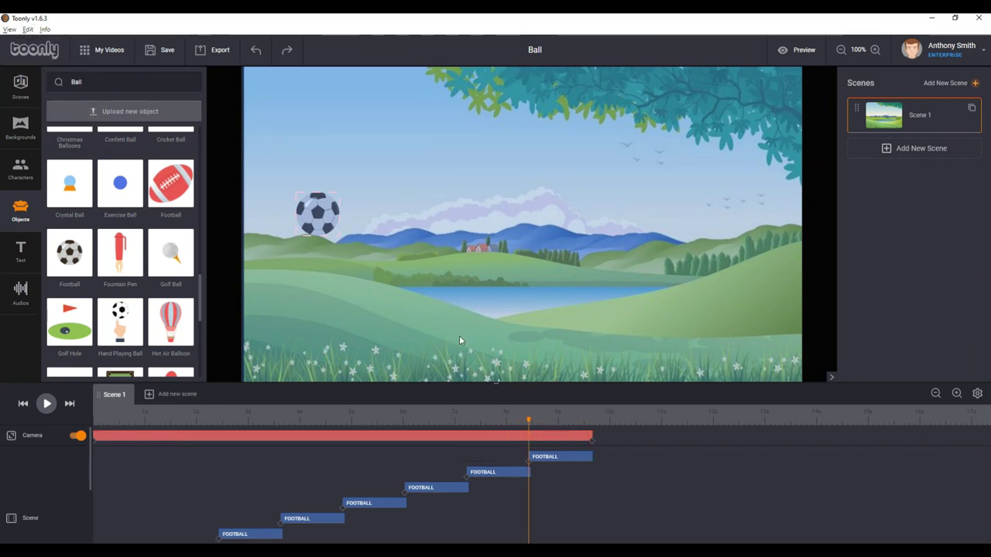
# Paste one more football clip at the end of the chain, starting at about 9.6 s.
pyautogui.moveTo(528, 420); pyautogui.dragTo(590, 420)
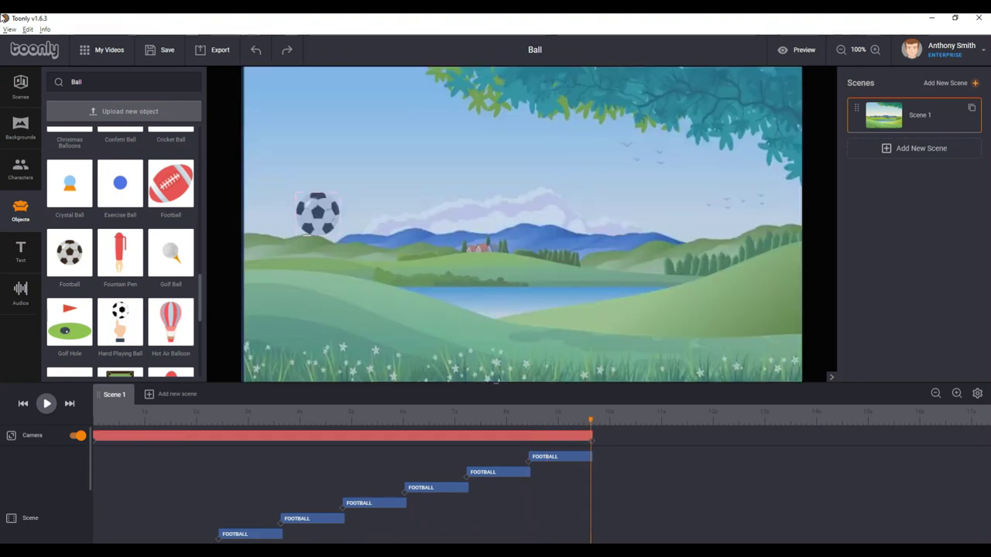
pyautogui.click(27, 30)
pyautogui.click(43, 95)
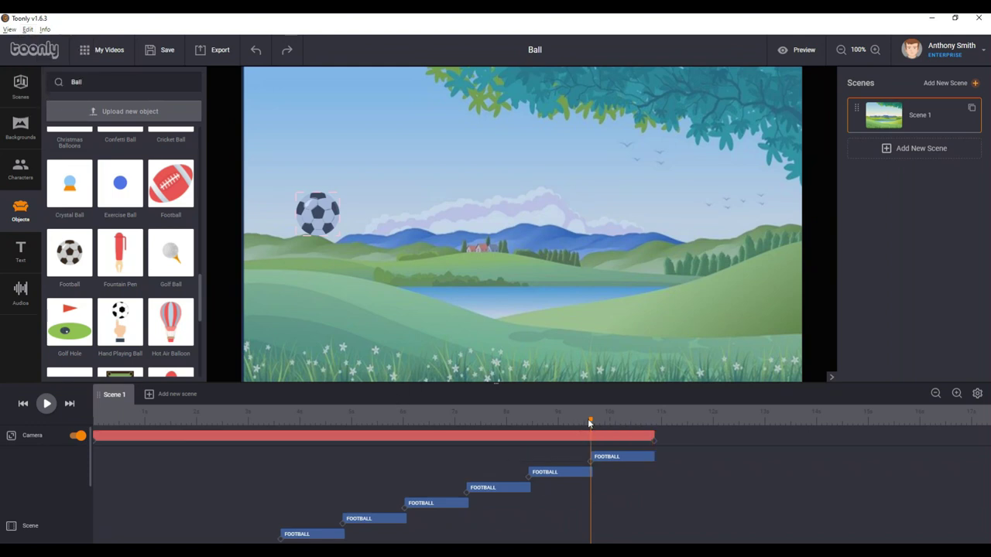
# Animate the first football clip to enter from the scene's left edge in the sky and land on the grass at about 1.2 s.
pyautogui.moveTo(591, 421); pyautogui.dragTo(64, 416)
pyautogui.scroll(-3, 152, 463)
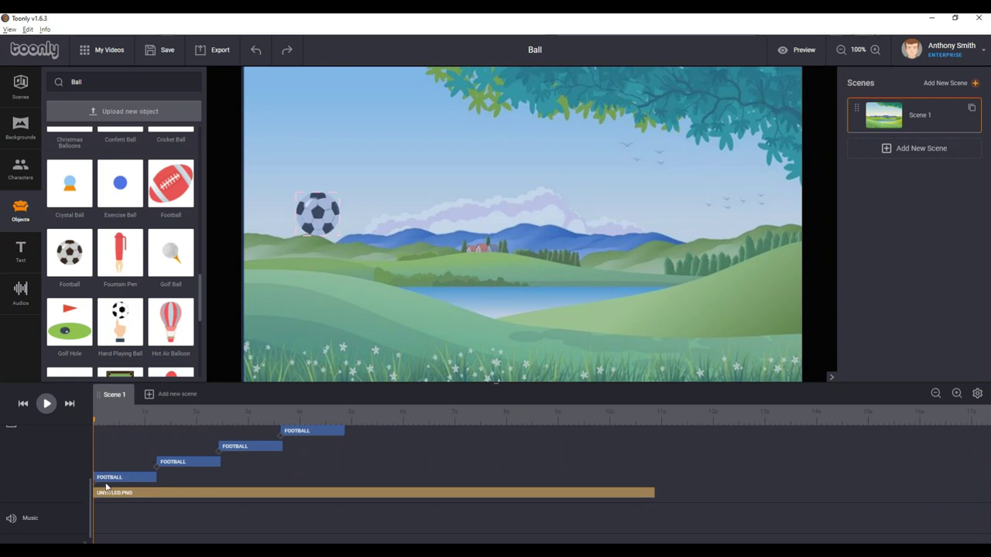
pyautogui.click(99, 478)
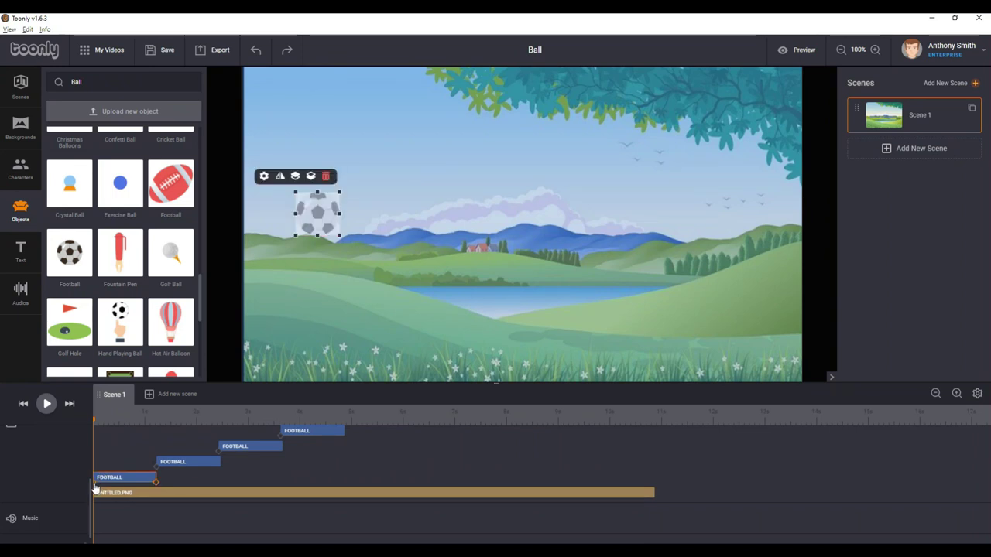
pyautogui.moveTo(310, 228); pyautogui.dragTo(227, 172)
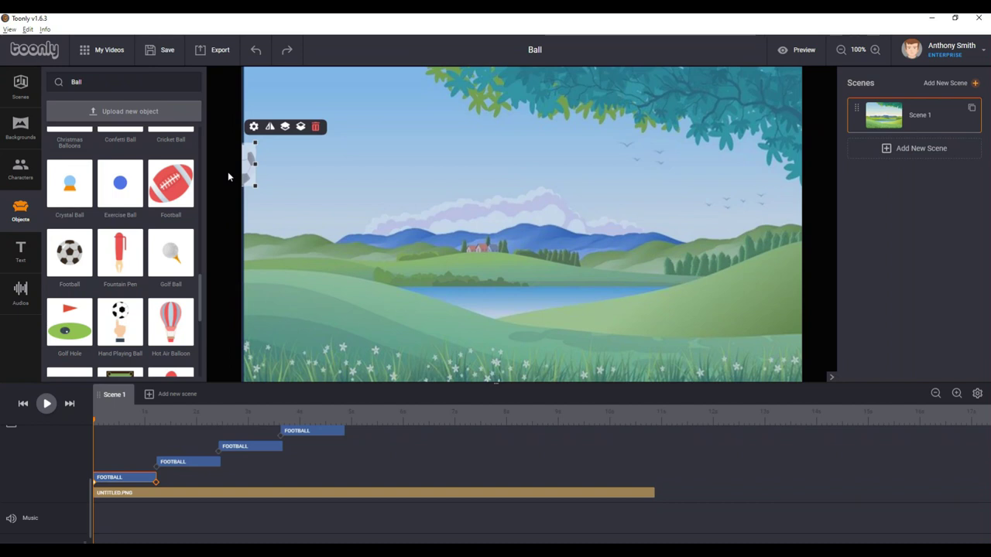
pyautogui.click(155, 486)
pyautogui.moveTo(325, 230); pyautogui.dragTo(360, 357)
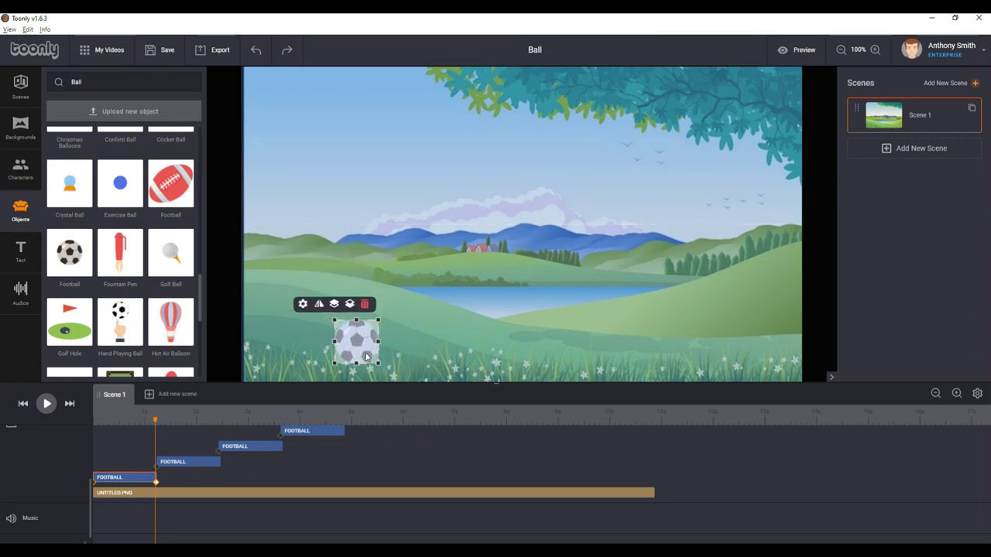
# Start the second football clip at the first landing spot at about 1.2 s and end it up at hill height, further right, at 2.4 s.
pyautogui.click(169, 462)
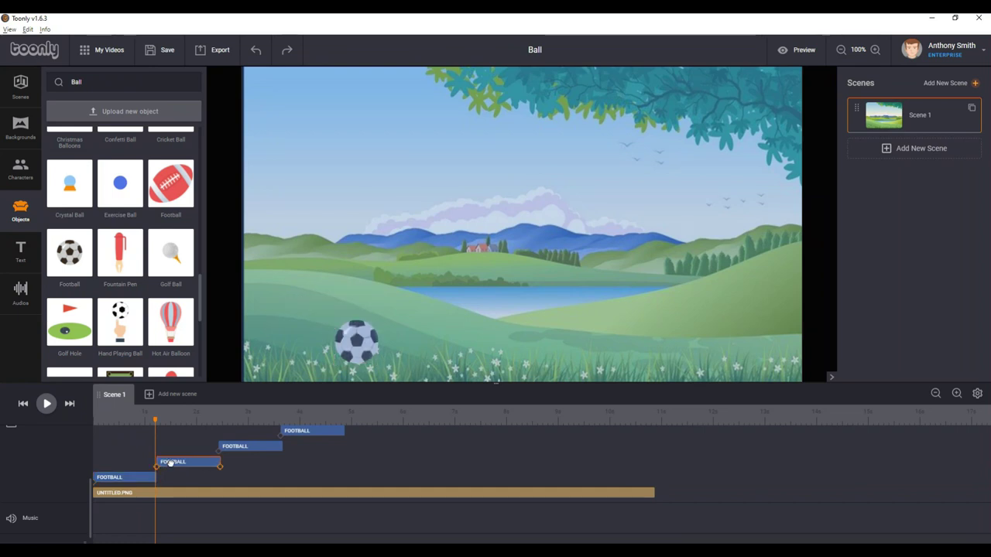
pyautogui.moveTo(169, 462); pyautogui.dragTo(167, 462)
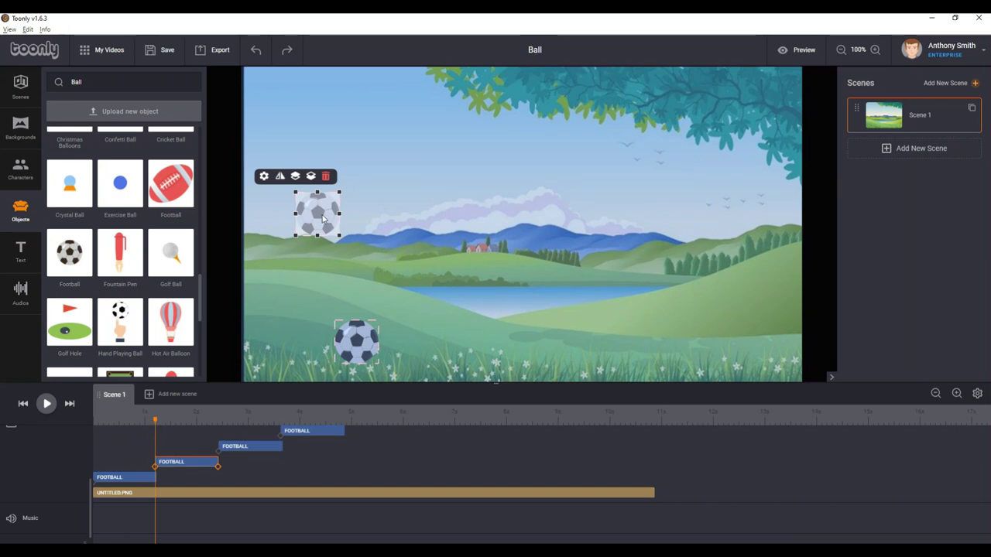
pyautogui.moveTo(322, 219); pyautogui.dragTo(361, 350)
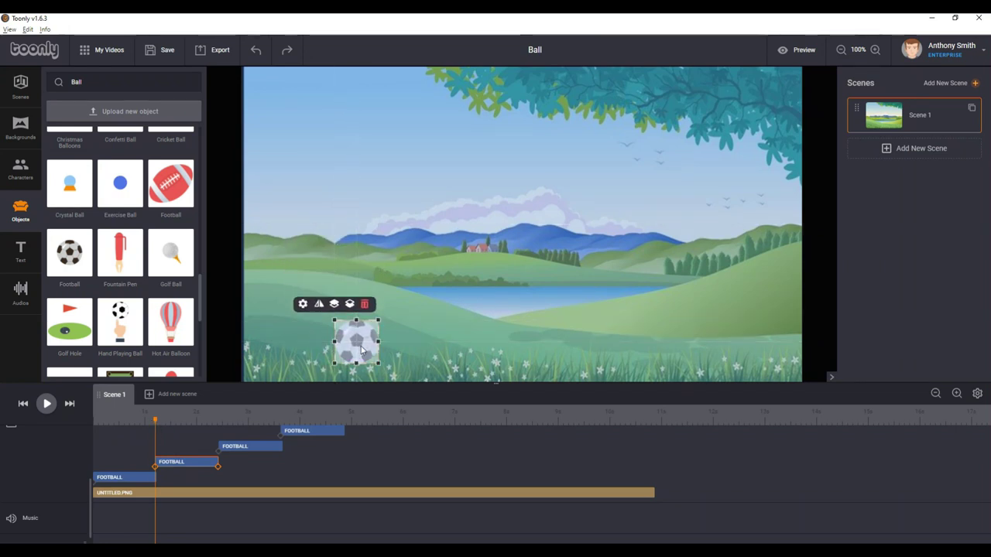
pyautogui.click(218, 468)
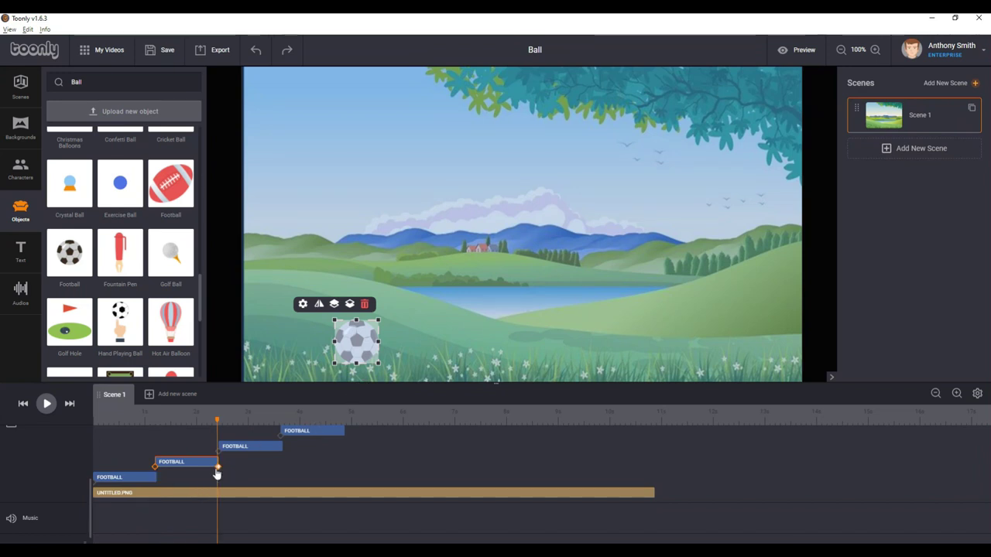
pyautogui.click(154, 466)
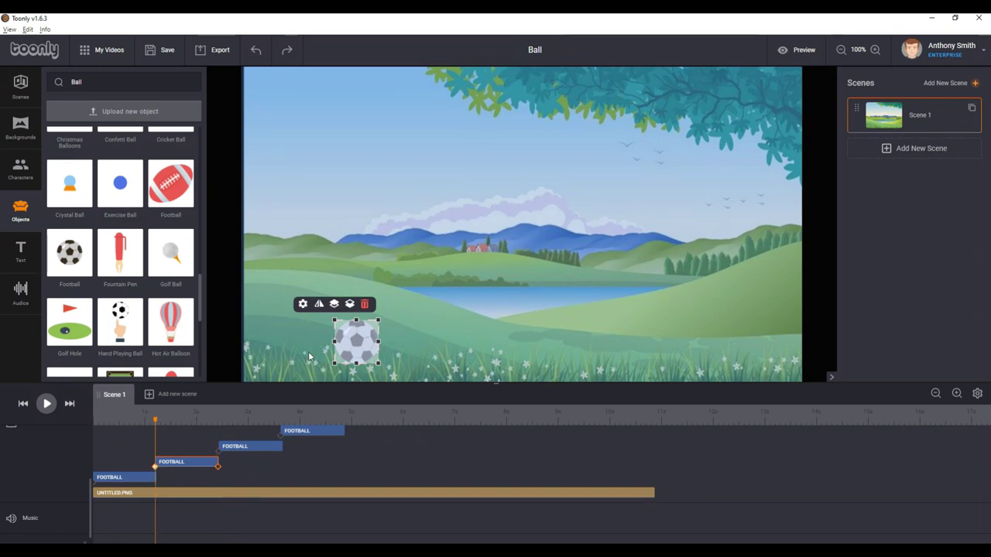
pyautogui.click(219, 466)
pyautogui.moveTo(356, 342); pyautogui.dragTo(419, 252)
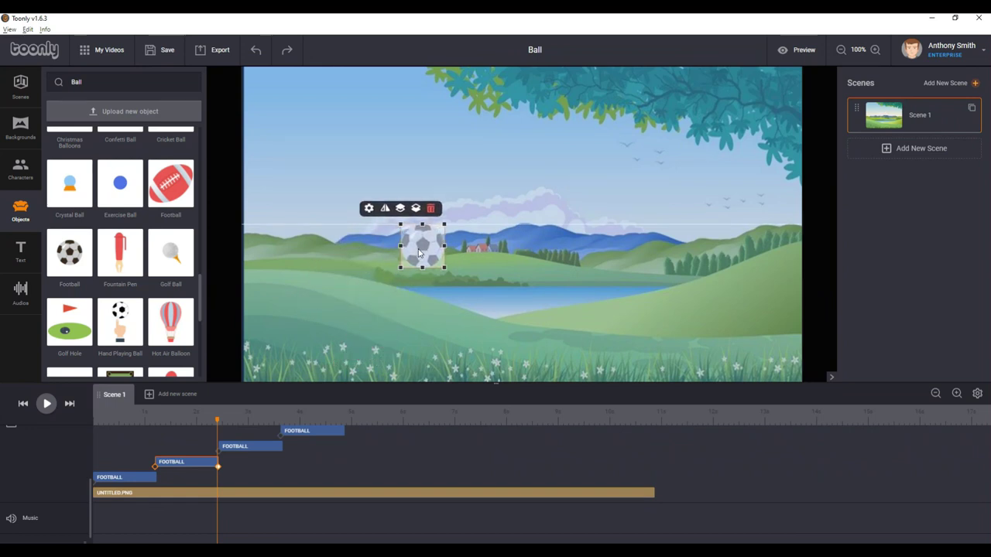
# Align the third football clip to about 2.4 s, start it at the previous peak and end it on the grass below the lake.
pyautogui.click(250, 447)
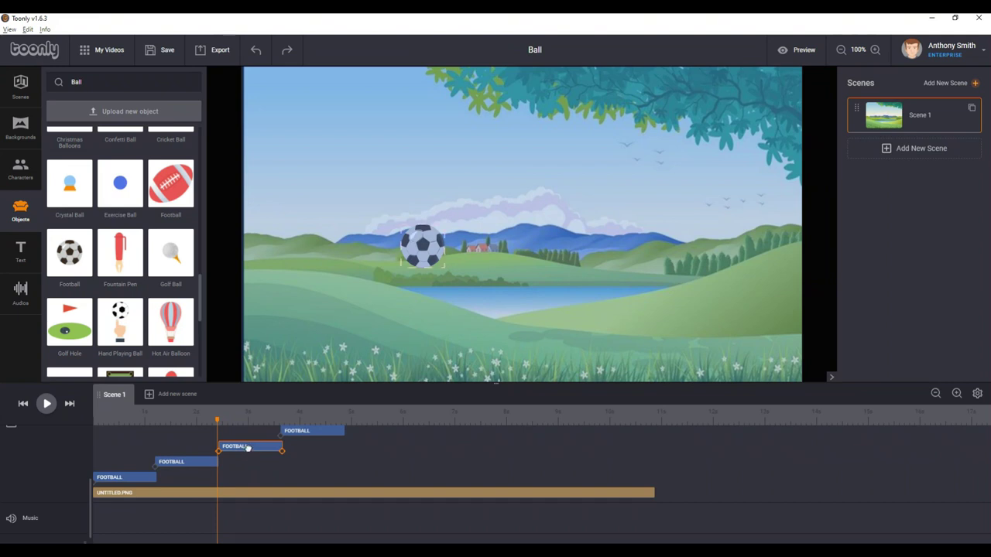
pyautogui.click(247, 448)
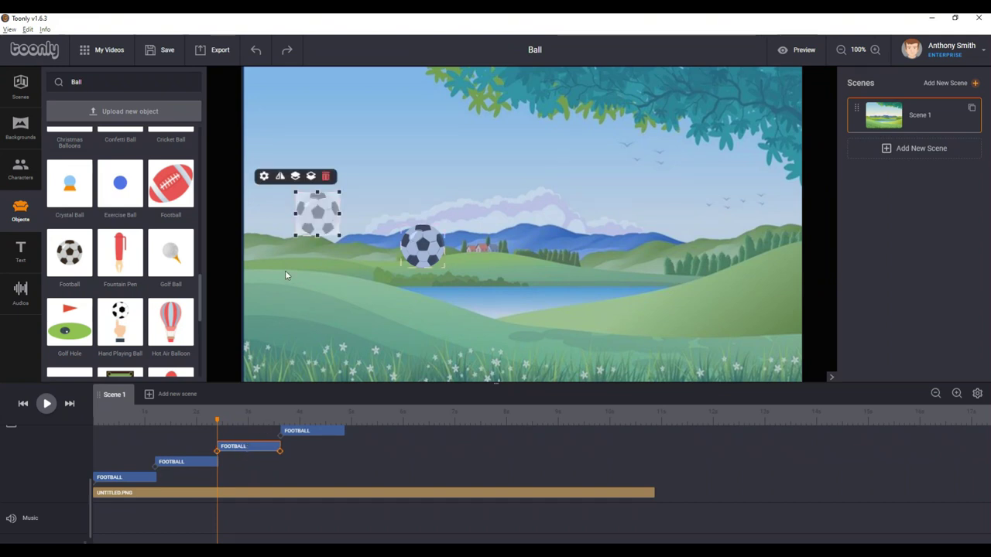
pyautogui.moveTo(329, 224); pyautogui.dragTo(421, 253)
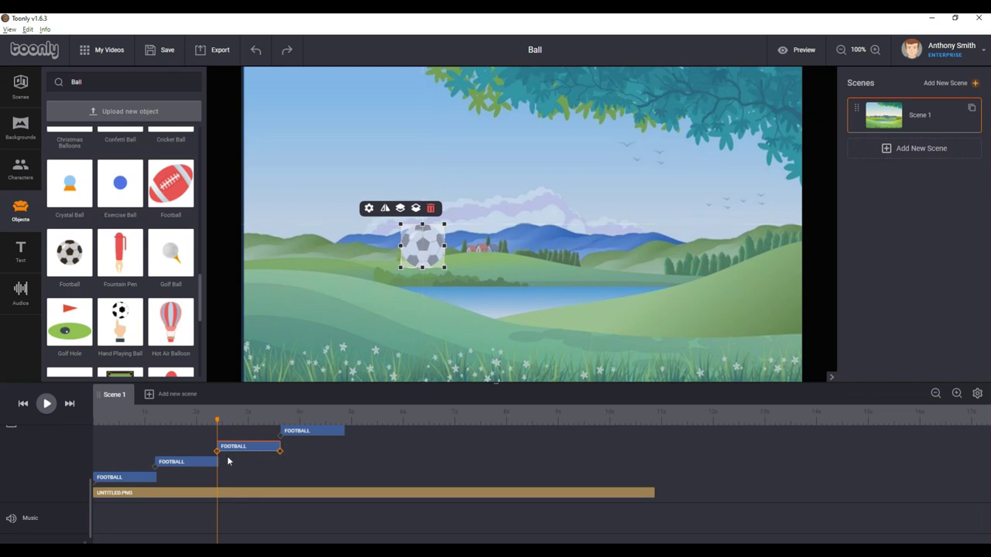
pyautogui.click(216, 451)
pyautogui.click(432, 247)
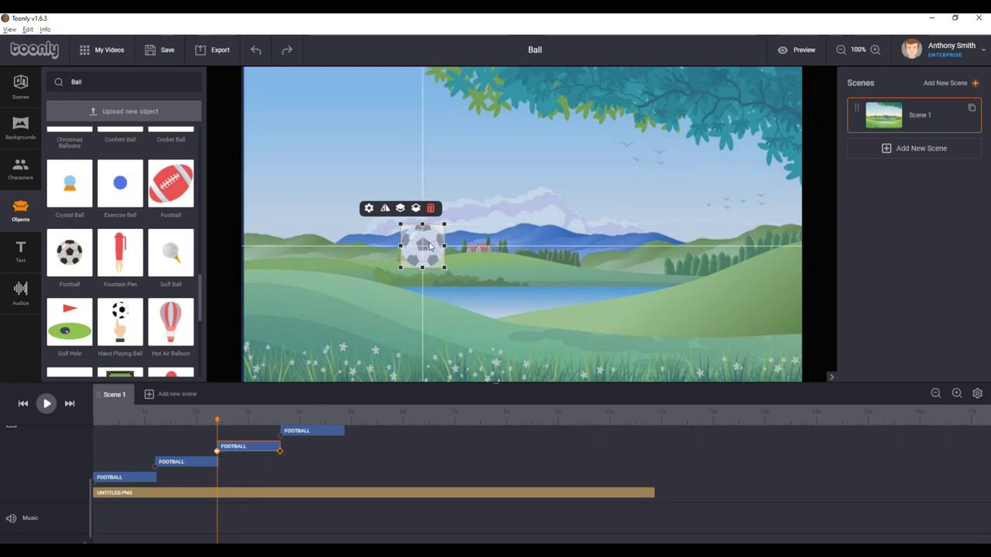
pyautogui.click(281, 454)
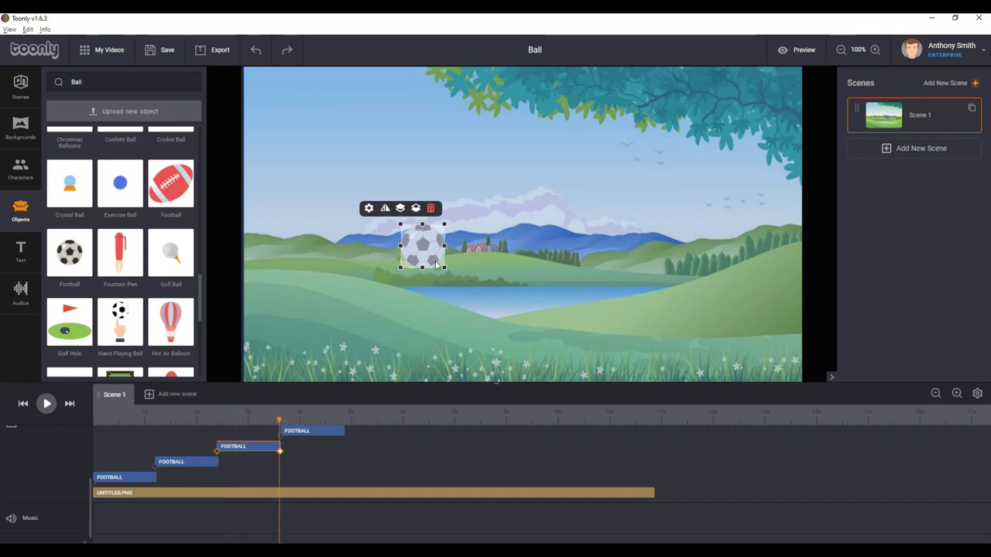
pyautogui.moveTo(435, 264); pyautogui.dragTo(486, 345)
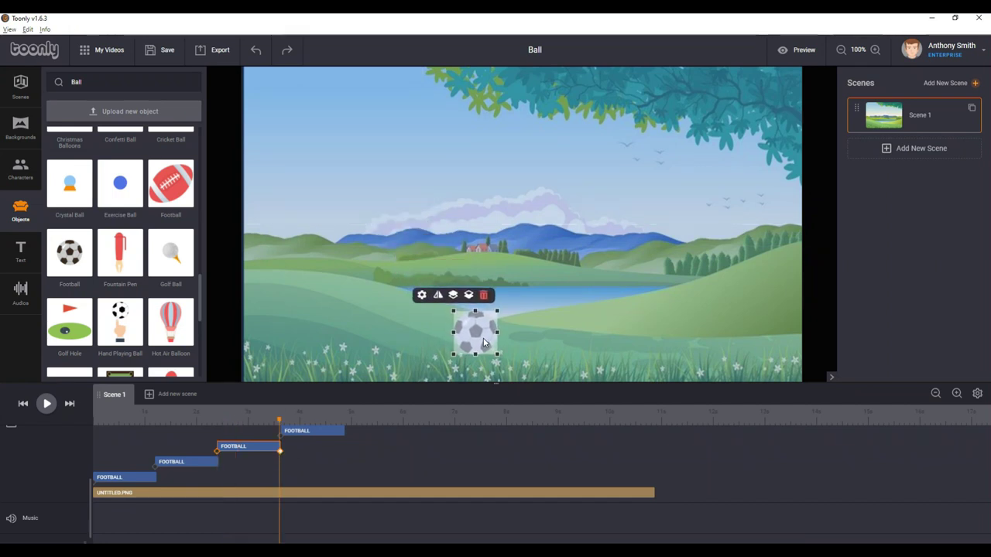
# Align the fourth football clip to about 3.6 s, start it at the second landing spot and end it at hill height right of the house.
pyautogui.click(312, 434)
pyautogui.click(313, 434)
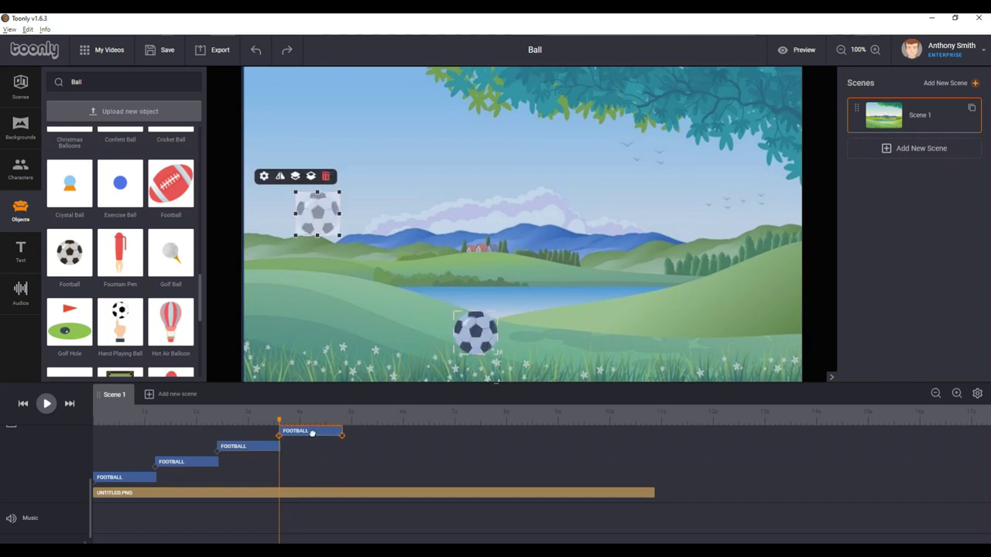
pyautogui.moveTo(326, 230); pyautogui.dragTo(479, 353)
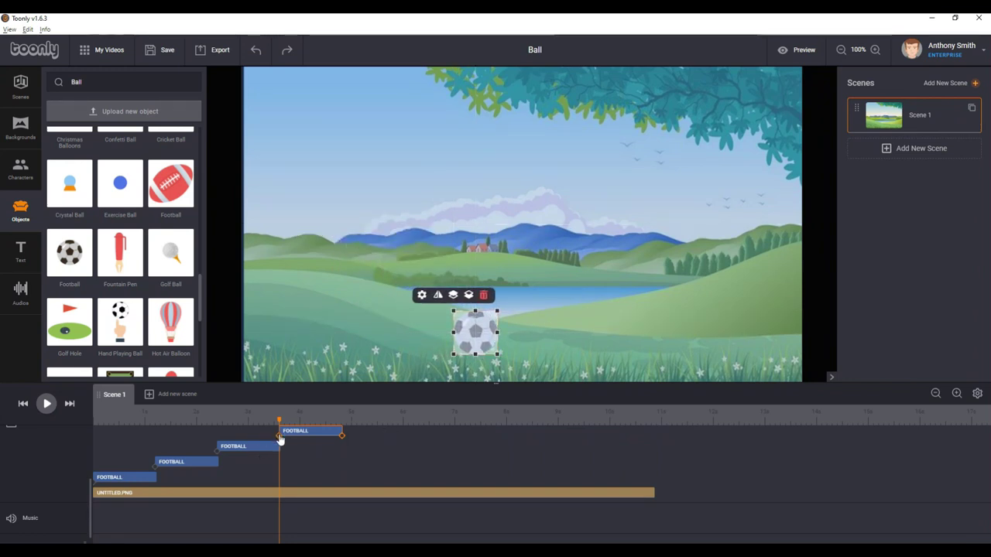
pyautogui.click(343, 438)
pyautogui.moveTo(488, 329); pyautogui.dragTo(575, 242)
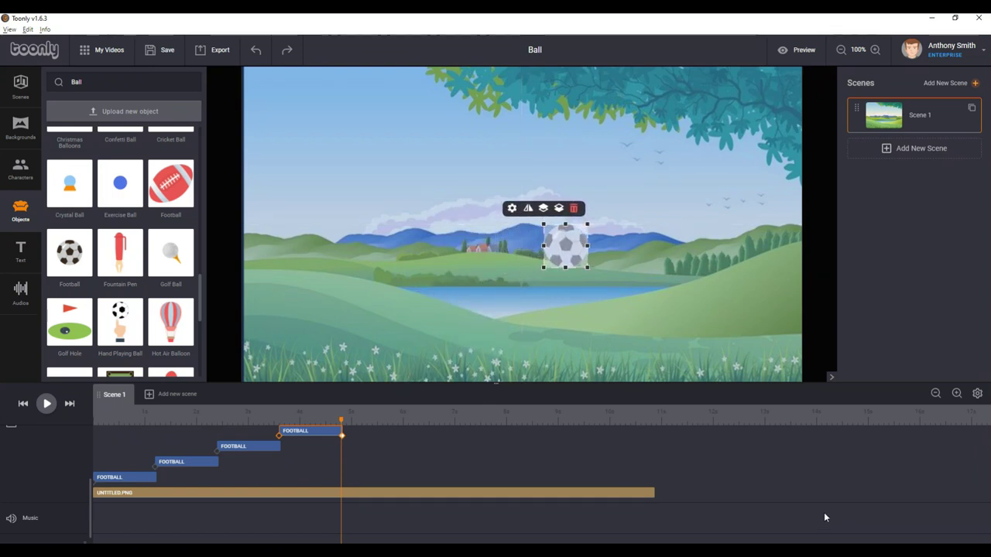
# Align the fifth football clip to about 4.8 s, start it at the second peak and end it in the grass right of the lake's centre.
pyautogui.scroll(2, 822, 509)
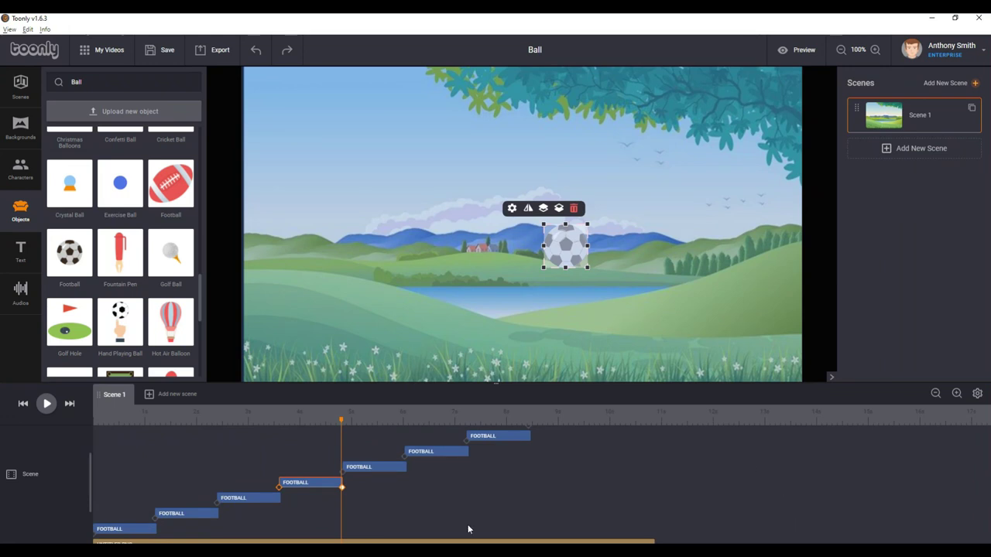
pyautogui.click(373, 469)
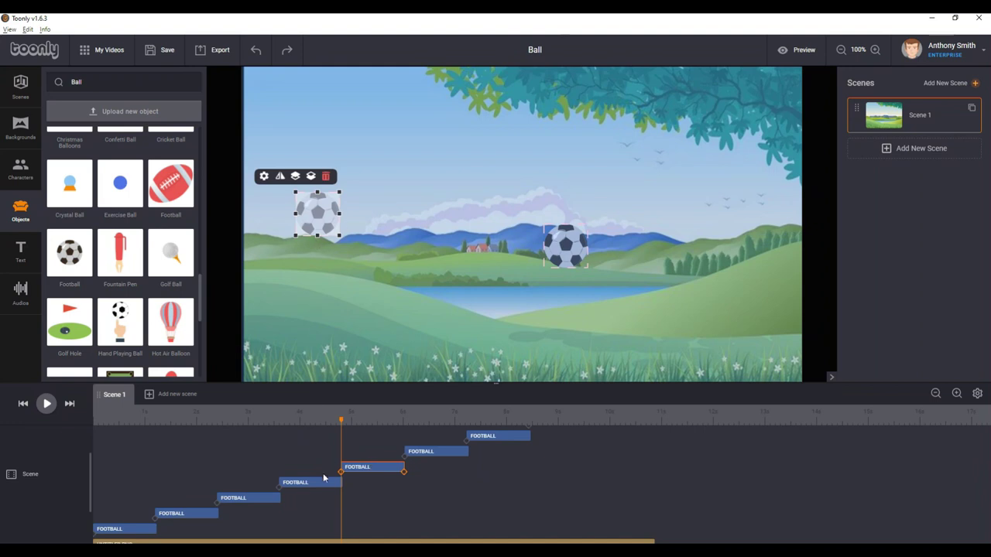
pyautogui.moveTo(330, 223); pyautogui.dragTo(577, 257)
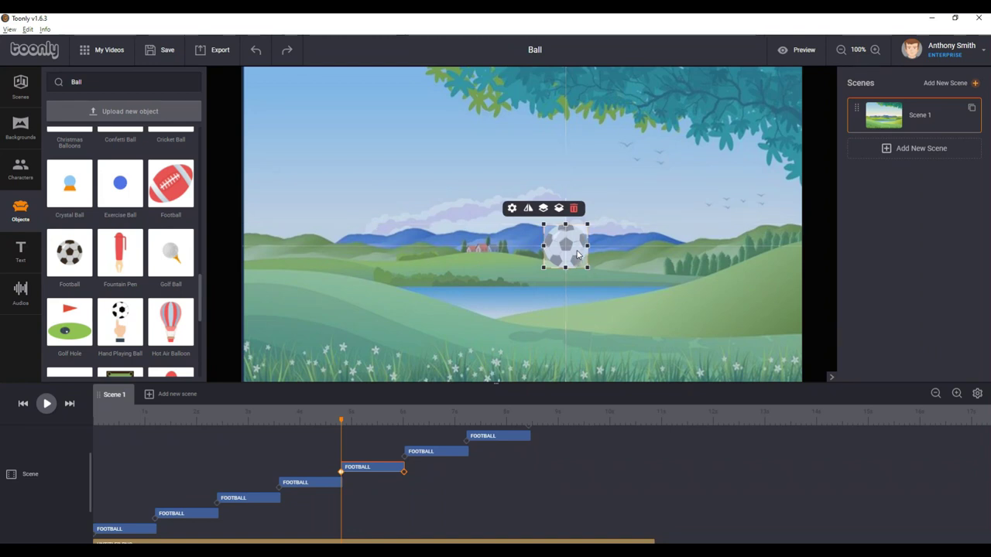
pyautogui.click(403, 473)
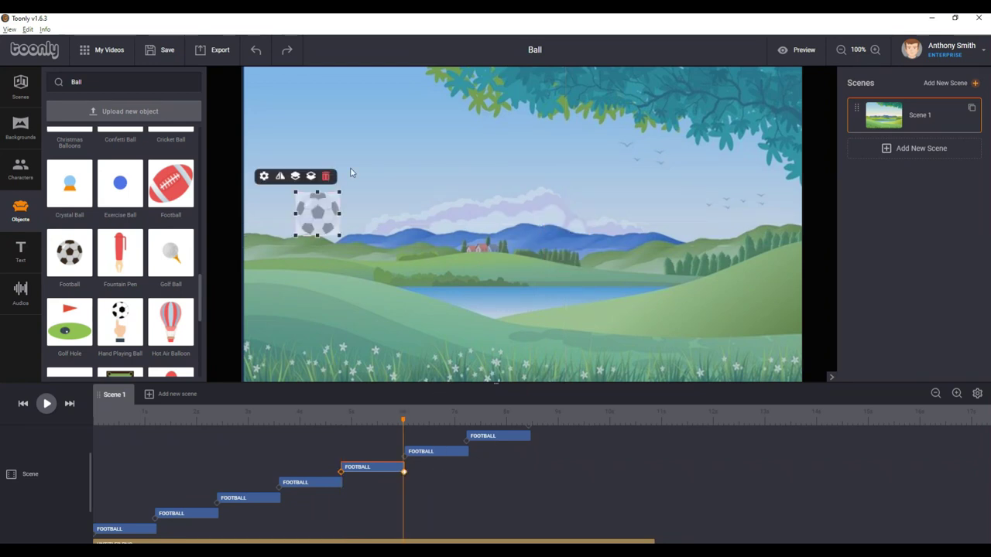
pyautogui.moveTo(313, 214); pyautogui.dragTo(620, 357)
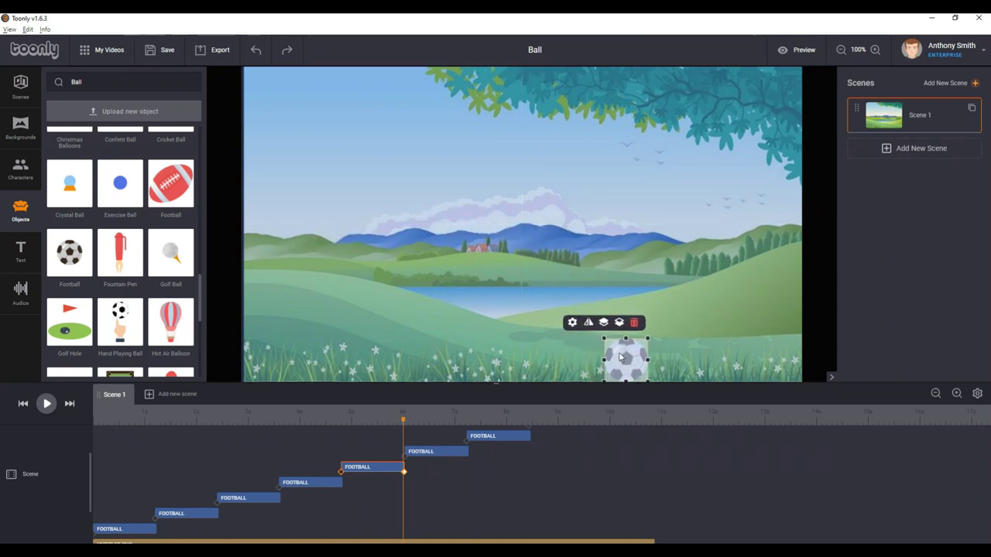
# Play the scene from the start to check how the football bounces from one clip to the next.
pyautogui.click(343, 416)
pyautogui.moveTo(341, 415); pyautogui.dragTo(402, 425)
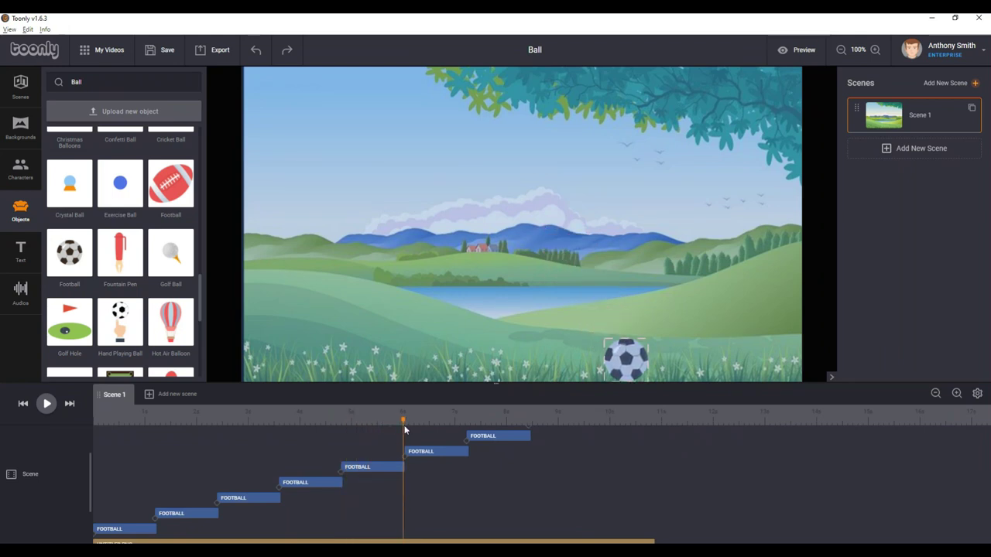
pyautogui.moveTo(404, 425); pyautogui.dragTo(54, 422)
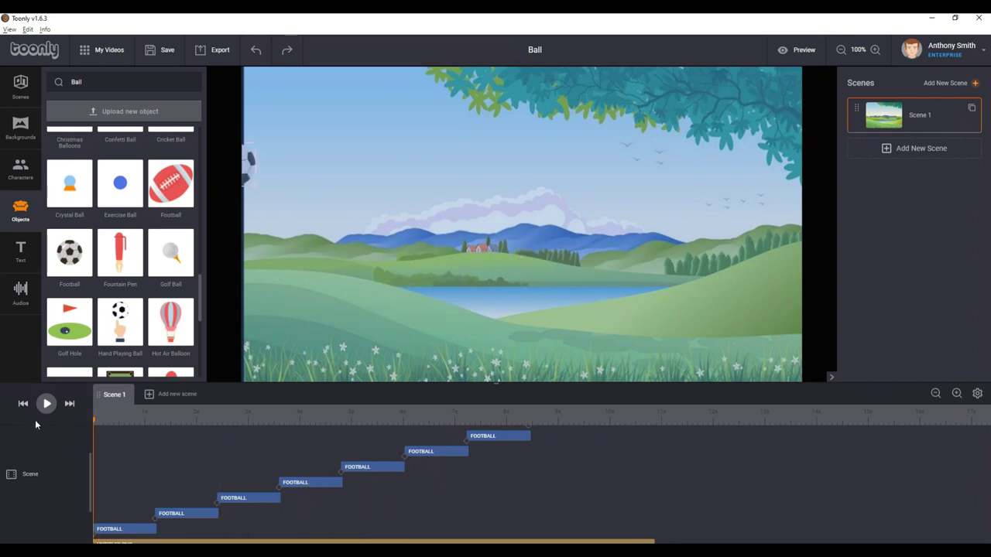
pyautogui.click(47, 404)
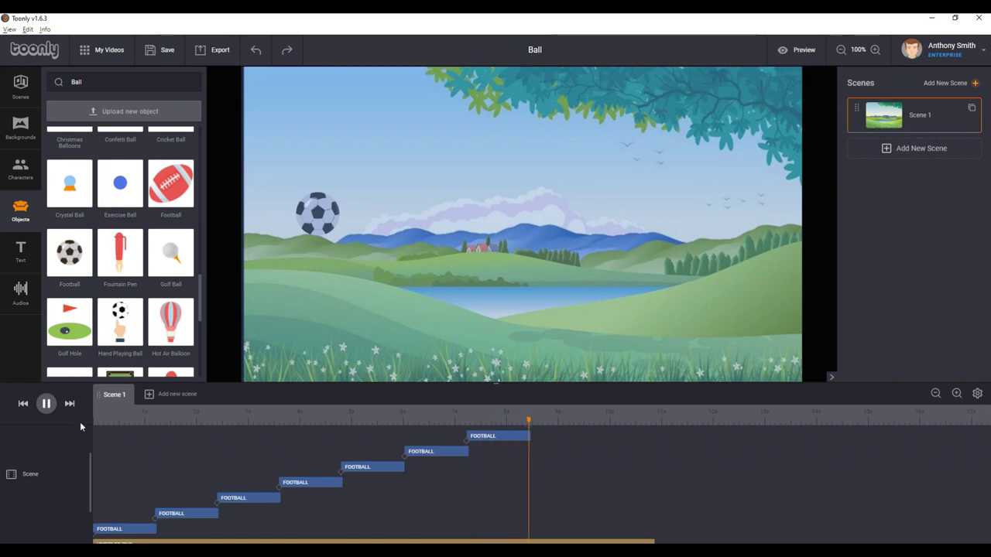
pyautogui.click(25, 404)
pyautogui.click(46, 404)
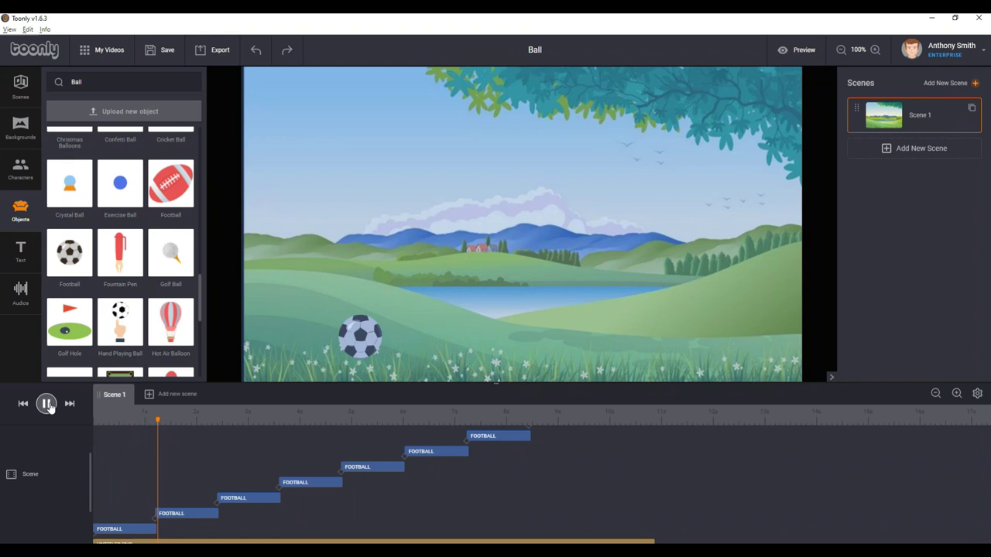
pyautogui.click(47, 404)
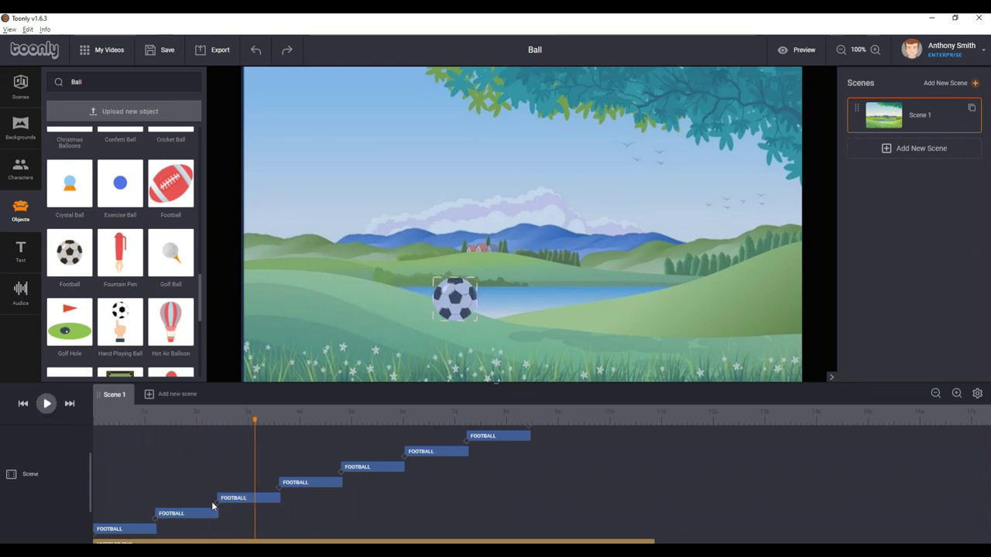
# Raise the bounce peak at about 2.4 s above the clouds, matching the third clip's start and the second clip's end.
pyautogui.click(253, 421)
pyautogui.moveTo(254, 421); pyautogui.dragTo(220, 424)
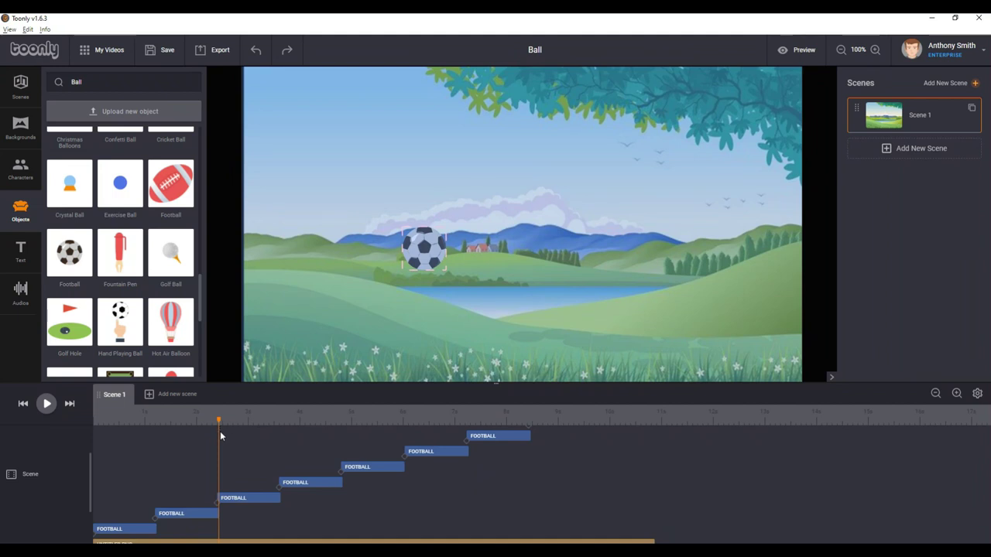
pyautogui.click(219, 522)
pyautogui.moveTo(420, 241); pyautogui.dragTo(460, 166)
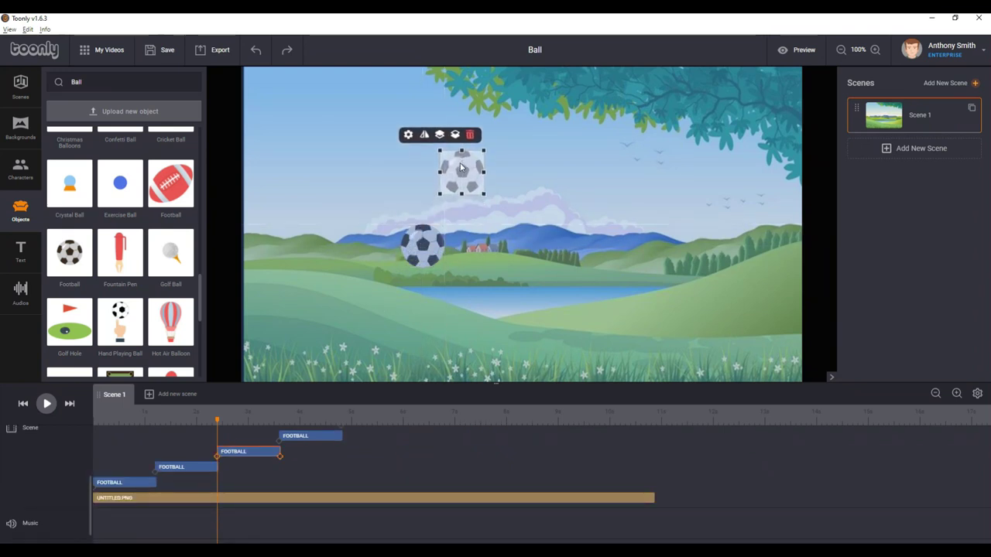
pyautogui.click(207, 465)
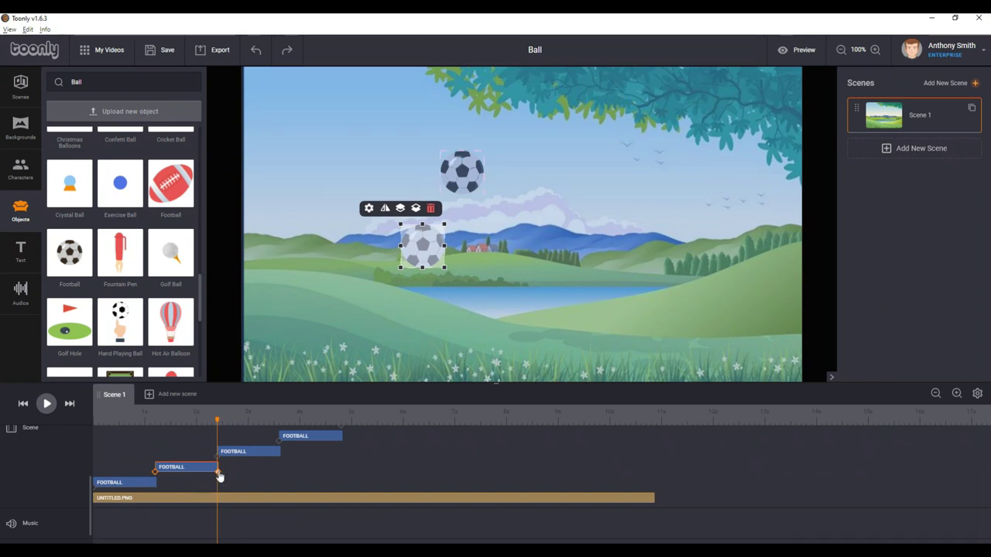
pyautogui.moveTo(423, 261); pyautogui.dragTo(463, 189)
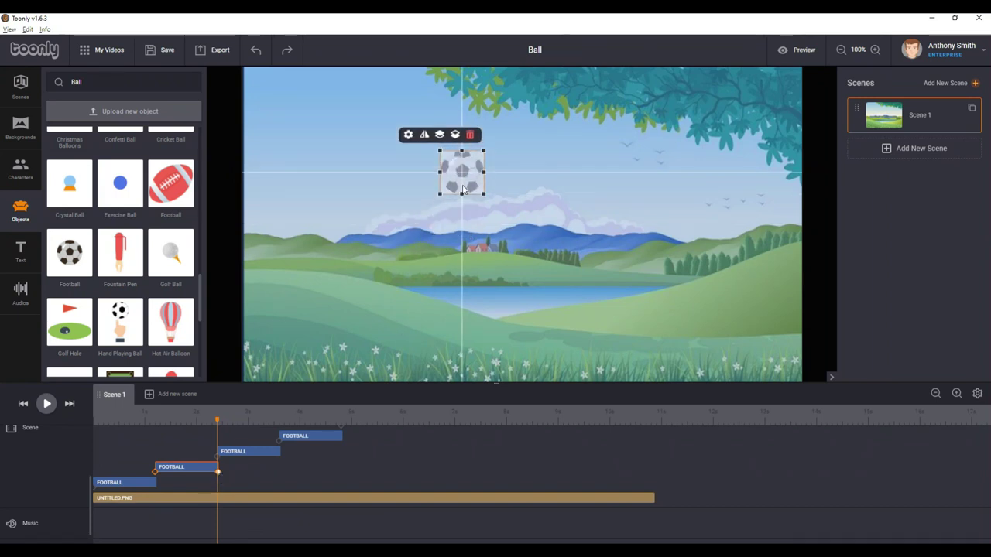
# Move the bounce landing spot at about 3.6 s right into the grass below the lake, matching the third clip's end and the fourth clip's start.
pyautogui.click(218, 455)
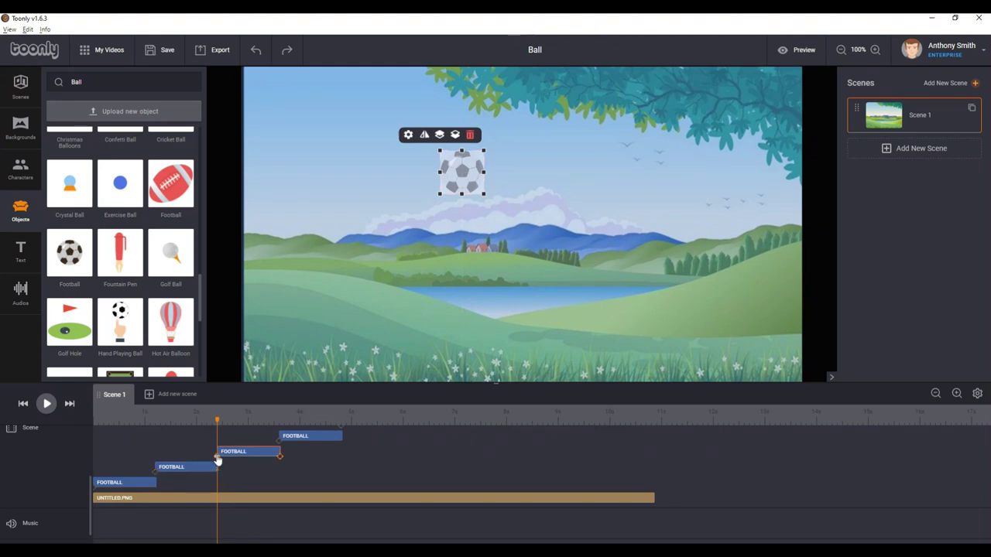
pyautogui.click(281, 458)
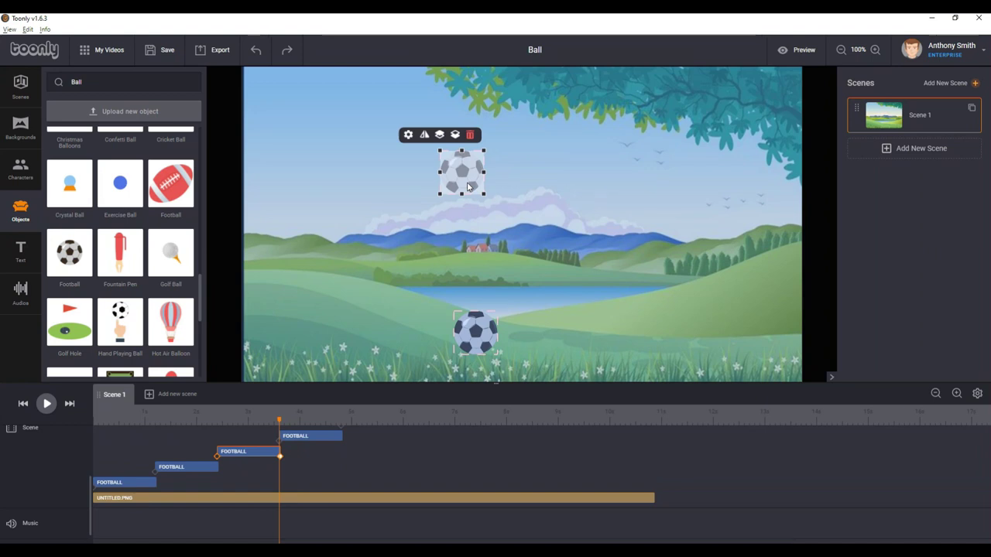
pyautogui.moveTo(468, 189); pyautogui.dragTo(555, 359)
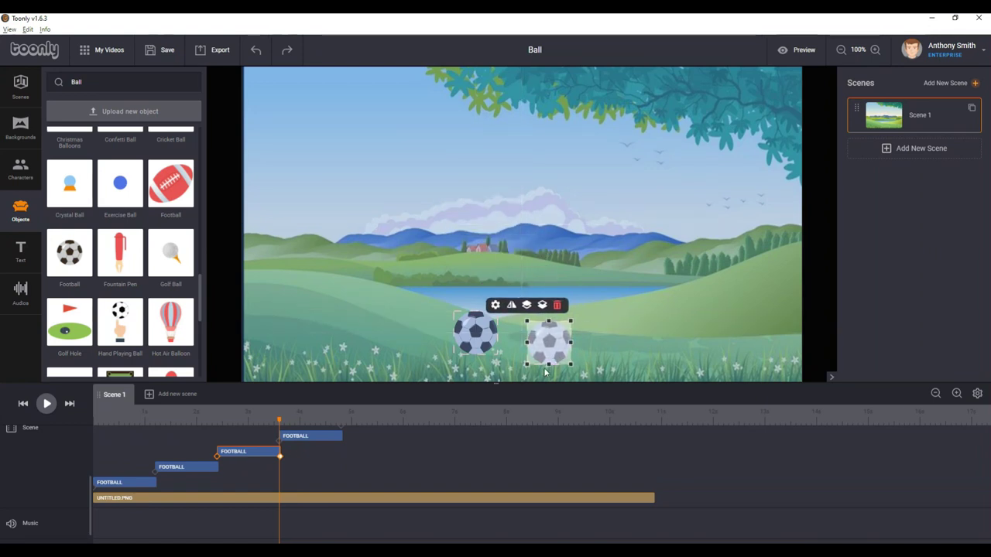
pyautogui.click(279, 446)
pyautogui.moveTo(470, 331); pyautogui.dragTo(543, 340)
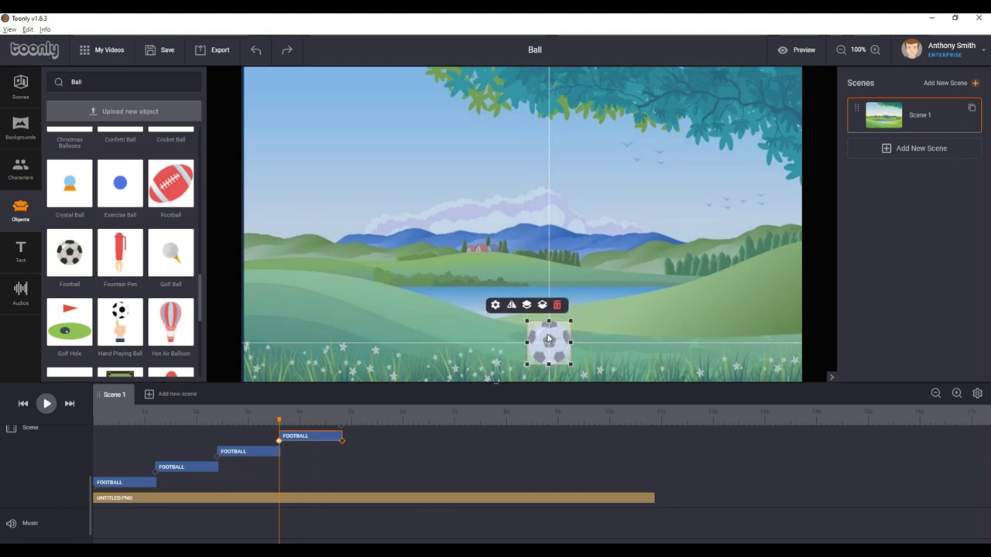
# Raise the bounce peak at about 4.8 s into the sky right of the clouds, matching the fifth clip's start and the fourth clip's end.
pyautogui.click(342, 448)
pyautogui.hotkey('ctrl', 'c')
pyautogui.hotkey('ctrl', 'v')
pyautogui.hotkey('ctrl', 'v')
pyautogui.moveTo(565, 245); pyautogui.dragTo(631, 211)
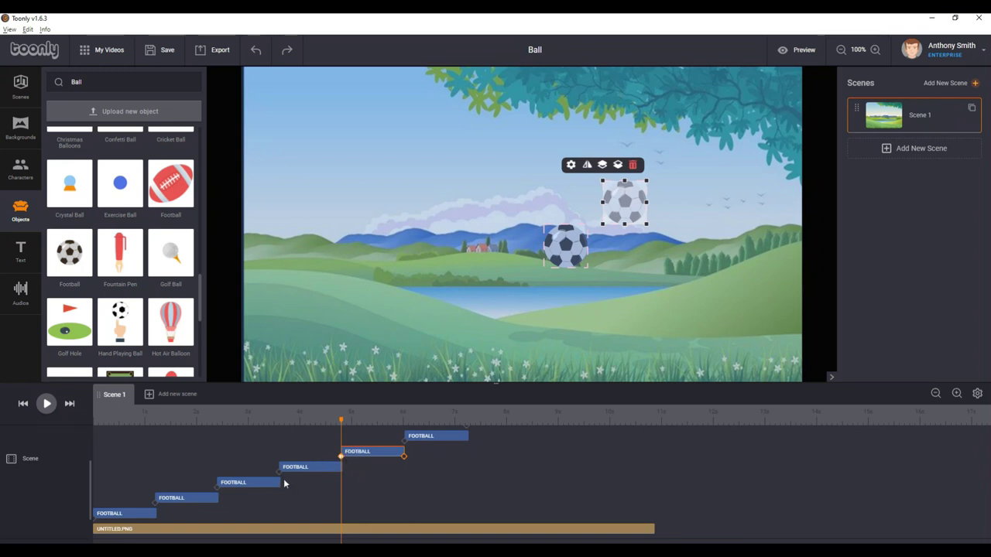
pyautogui.click(310, 470)
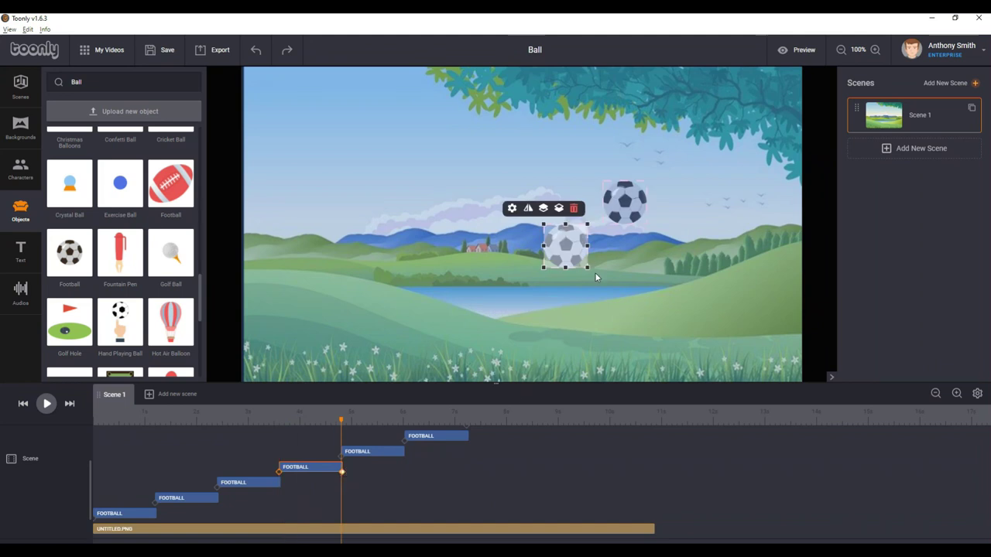
pyautogui.moveTo(571, 254); pyautogui.dragTo(629, 215)
# End the fifth football clip at about 6 s in the grass below the right-hand hill.
pyautogui.click(345, 453)
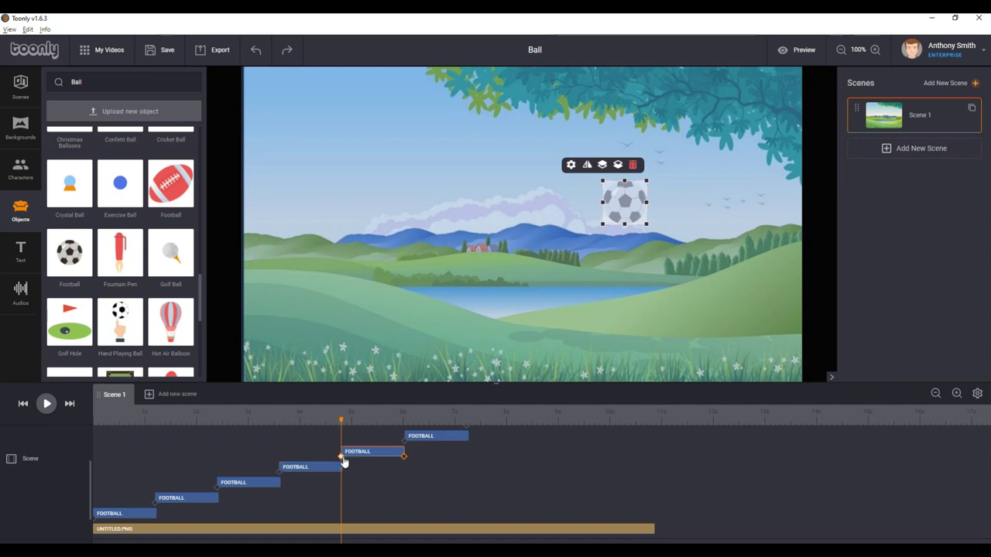
pyautogui.click(404, 459)
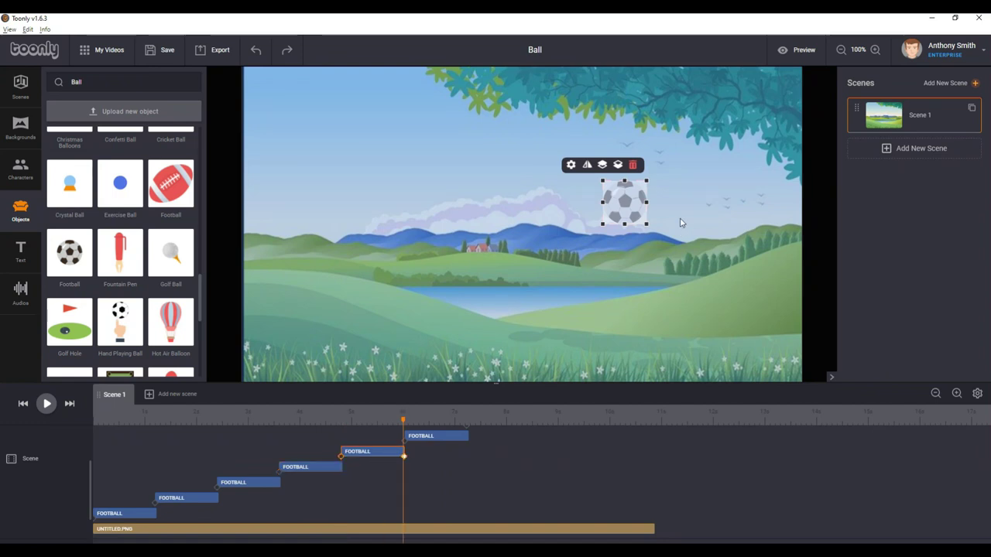
pyautogui.moveTo(640, 214); pyautogui.dragTo(706, 366)
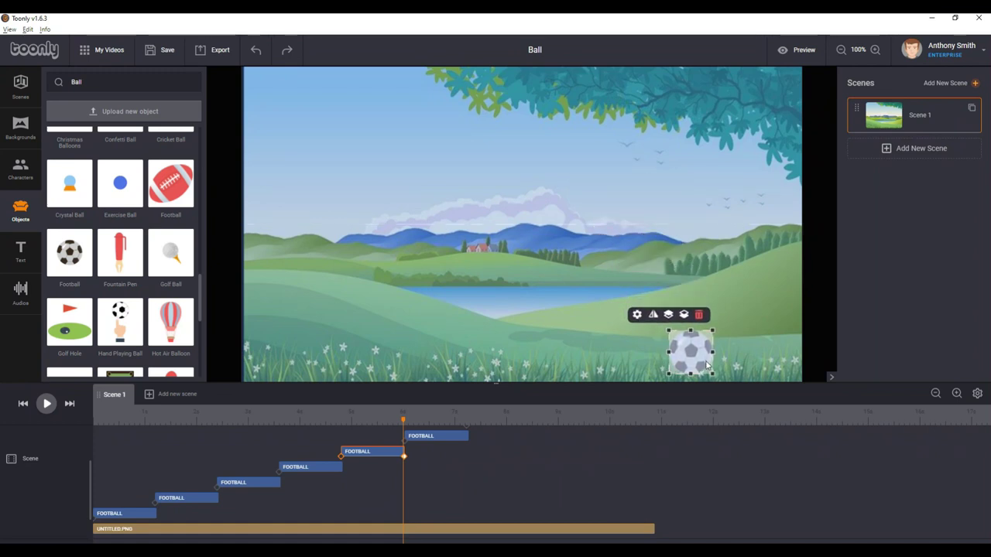
# Align the sixth football clip to about 6 s, start it at the fifth clip's landing spot and end it above the hill near the scene's right edge.
pyautogui.click(410, 445)
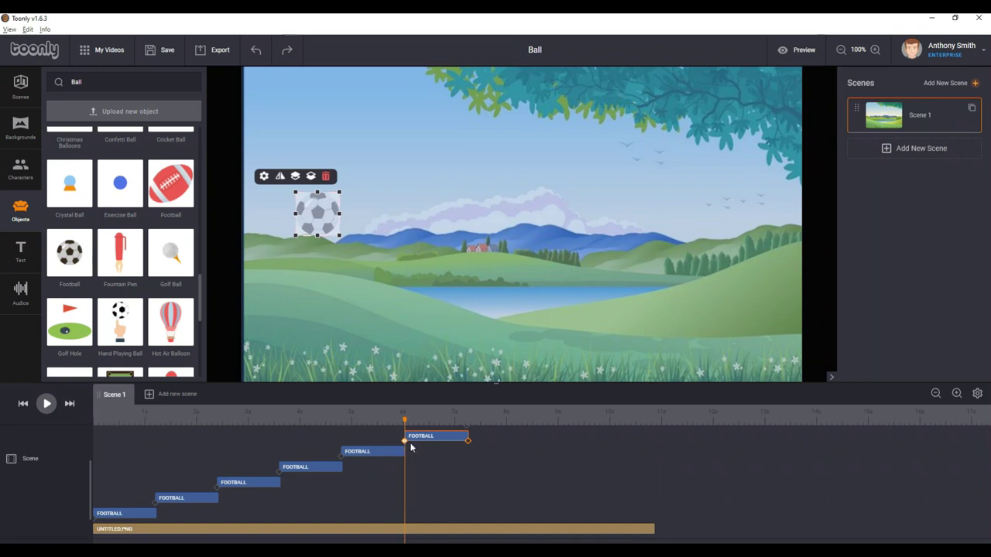
pyautogui.moveTo(426, 435)
pyautogui.mouseDown()
pyautogui.moveTo(438, 436)
pyautogui.moveTo(424, 438)
pyautogui.mouseUp()
pyautogui.click(404, 424)
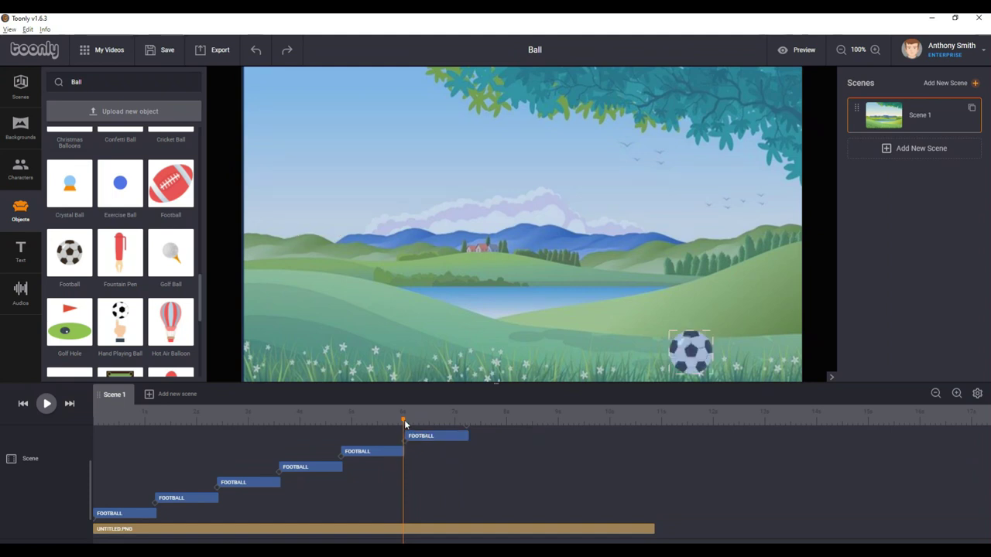
pyautogui.click(404, 423)
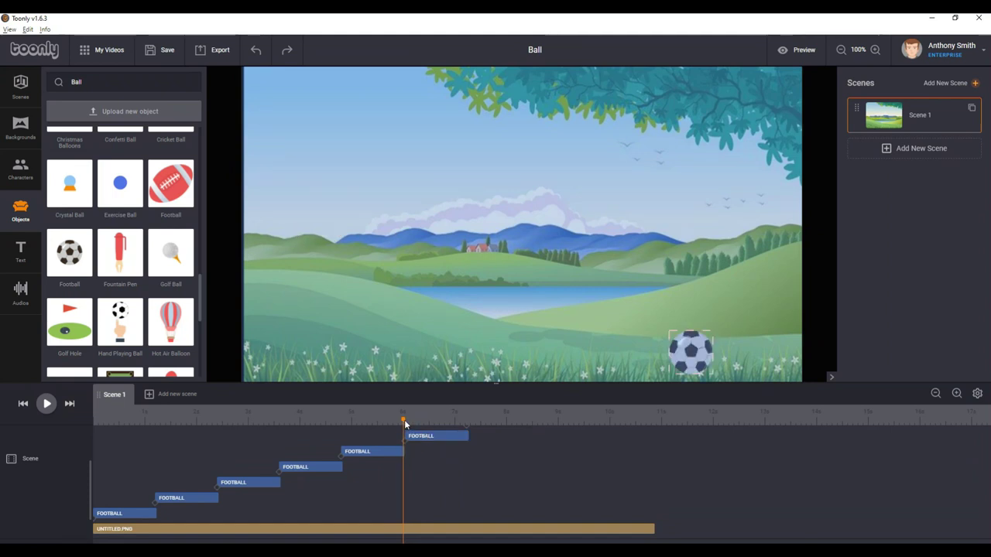
pyautogui.click(424, 436)
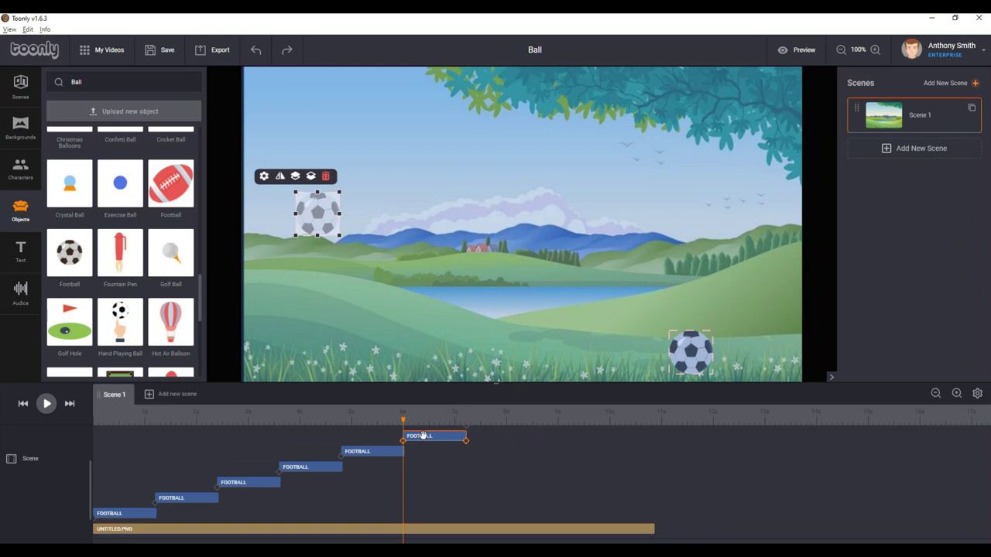
pyautogui.moveTo(317, 214); pyautogui.dragTo(692, 352)
pyautogui.scroll(2, 937, 501)
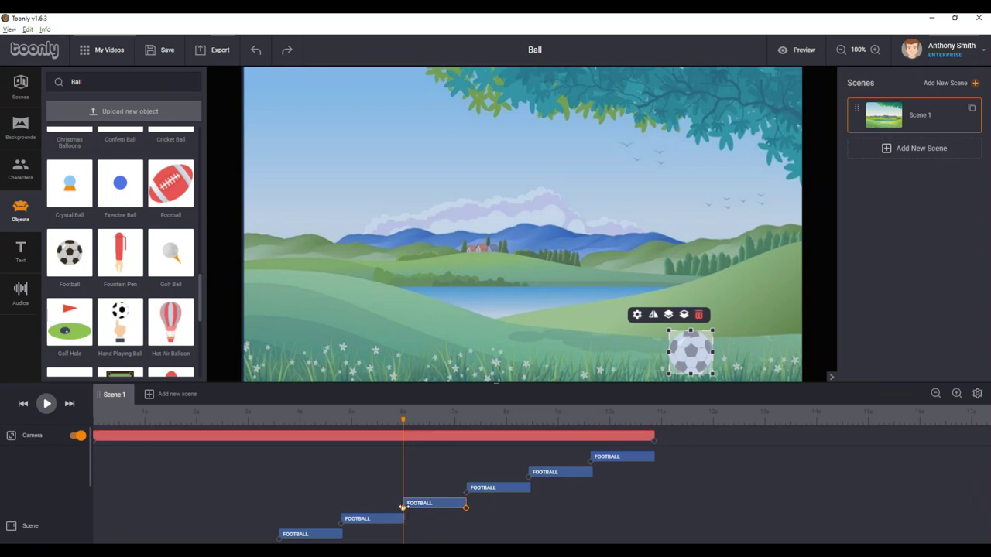
pyautogui.click(465, 508)
pyautogui.moveTo(709, 349); pyautogui.dragTo(793, 216)
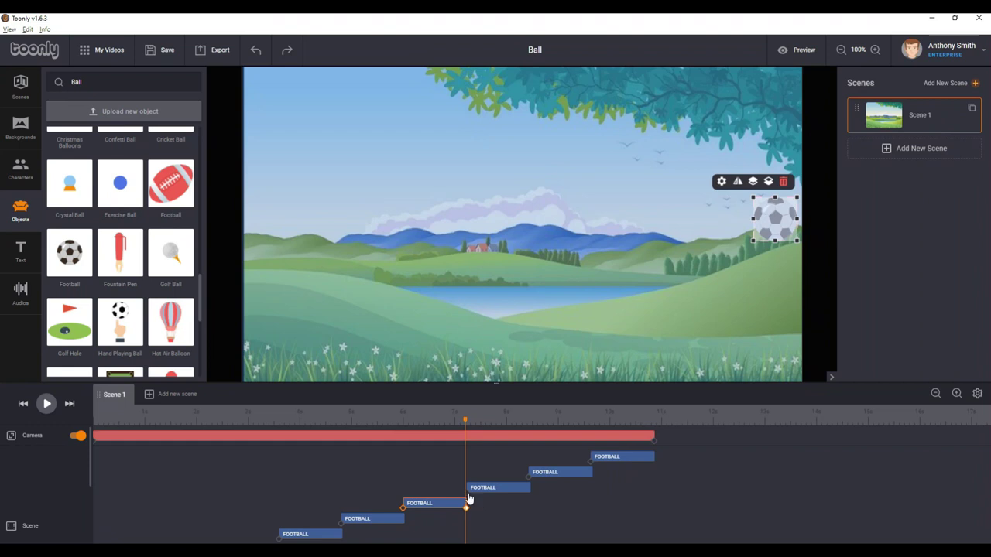
# Align the seventh football clip to about 7.2 s, start it at the sixth clip's end position and end it lower down, beyond the scene's right edge.
pyautogui.click(469, 493)
pyautogui.click(477, 499)
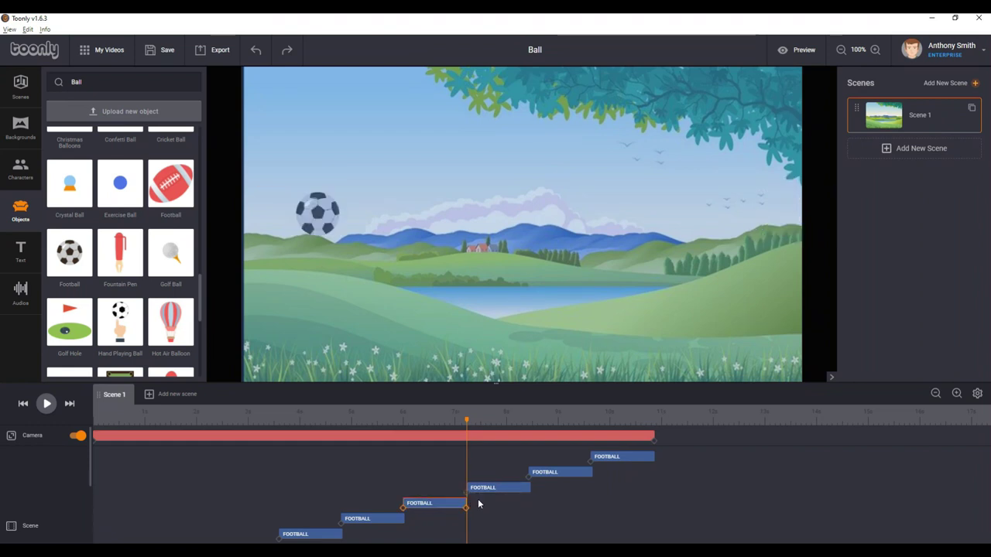
pyautogui.click(495, 486)
pyautogui.moveTo(495, 487); pyautogui.dragTo(492, 487)
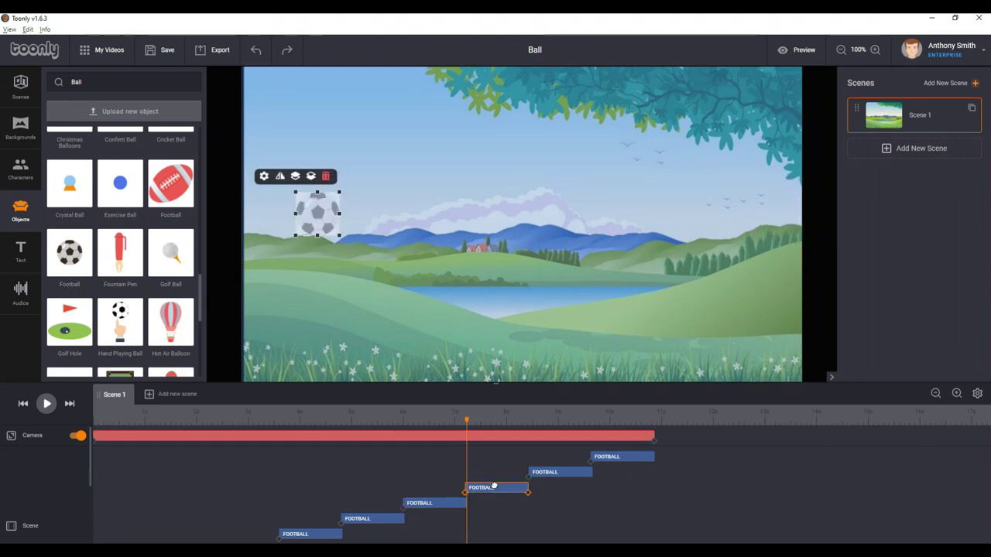
pyautogui.moveTo(467, 415); pyautogui.dragTo(466, 414)
pyautogui.moveTo(328, 224); pyautogui.dragTo(781, 230)
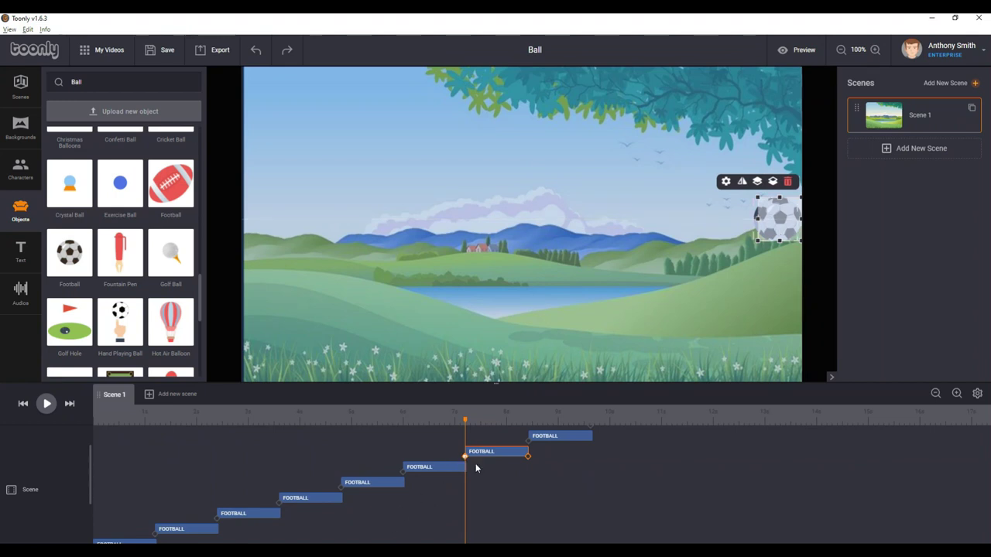
pyautogui.moveTo(786, 219); pyautogui.dragTo(781, 220)
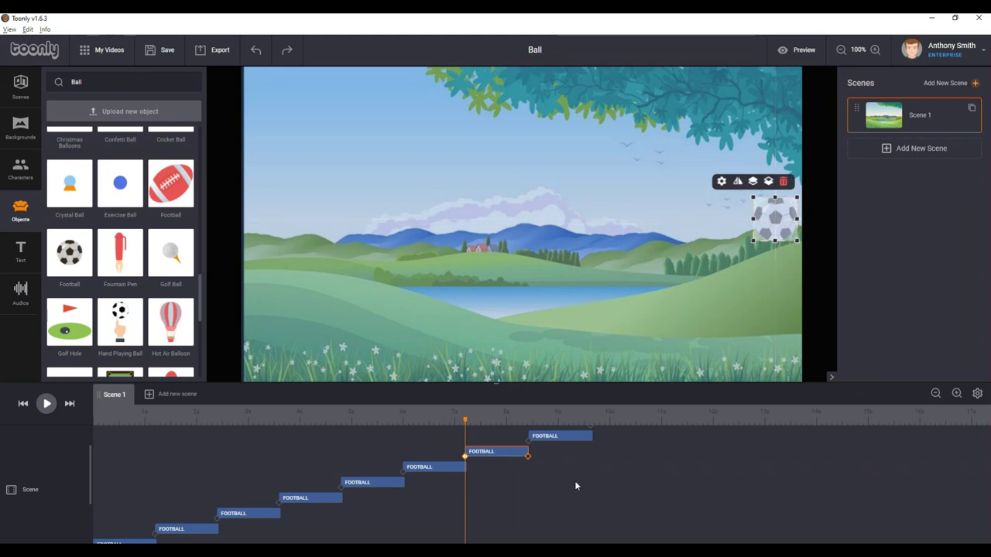
pyautogui.click(528, 457)
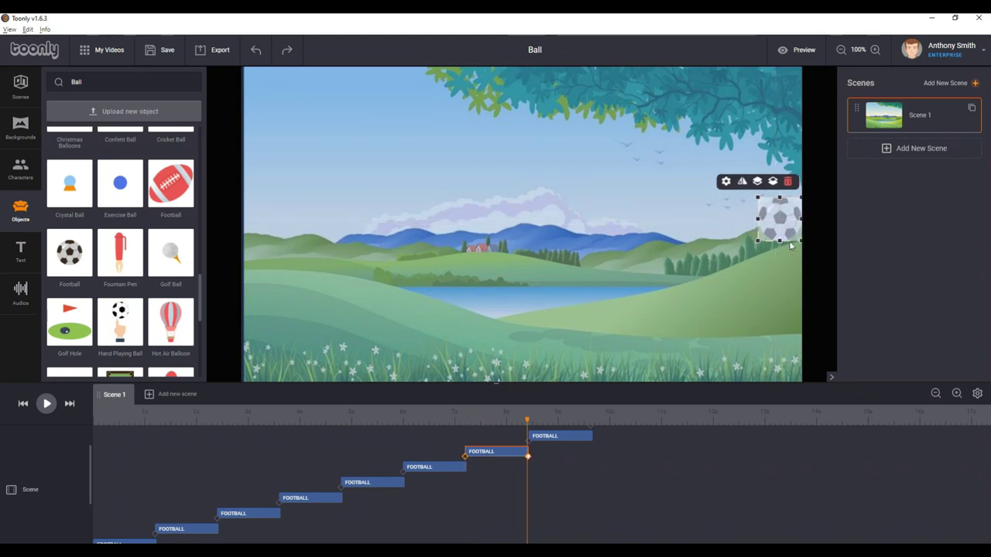
pyautogui.moveTo(782, 229); pyautogui.dragTo(852, 335)
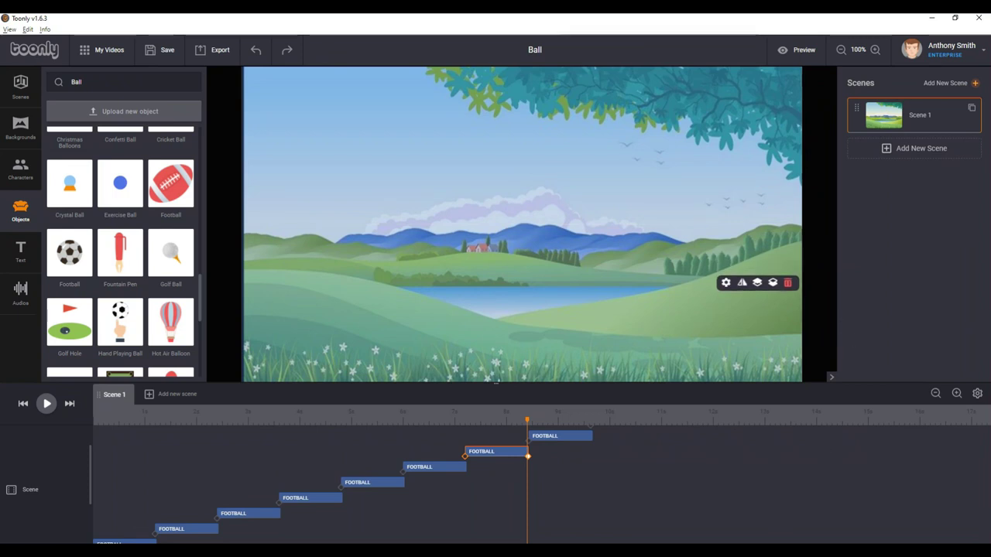
# Remove the two surplus football clips that follow the seventh clip on the timeline.
pyautogui.scroll(2, 865, 491)
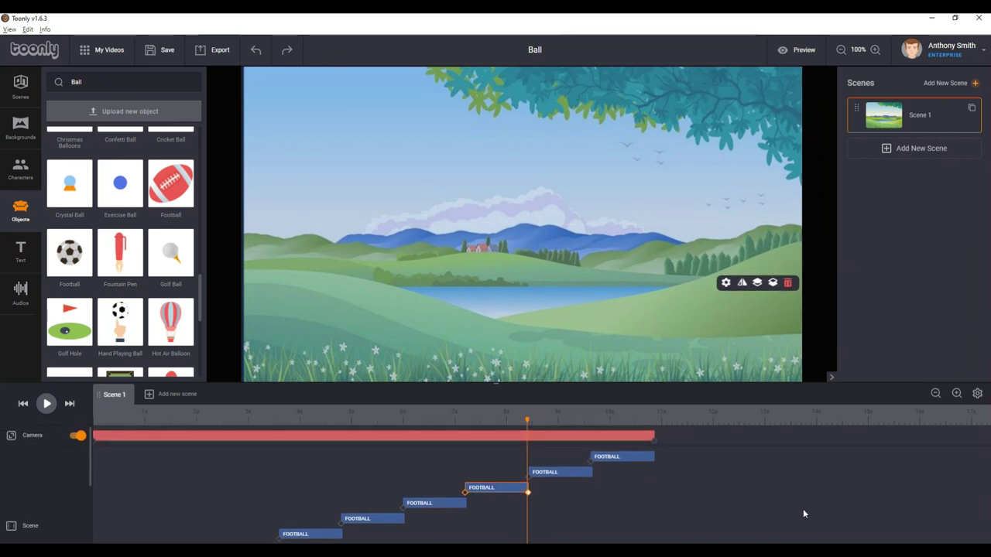
pyautogui.click(571, 474)
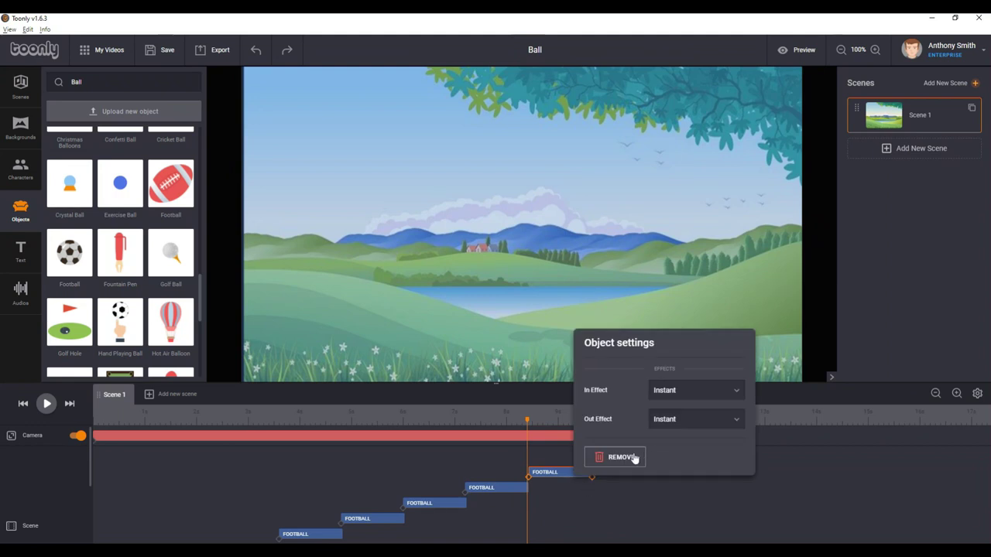
pyautogui.click(633, 458)
pyautogui.click(625, 456)
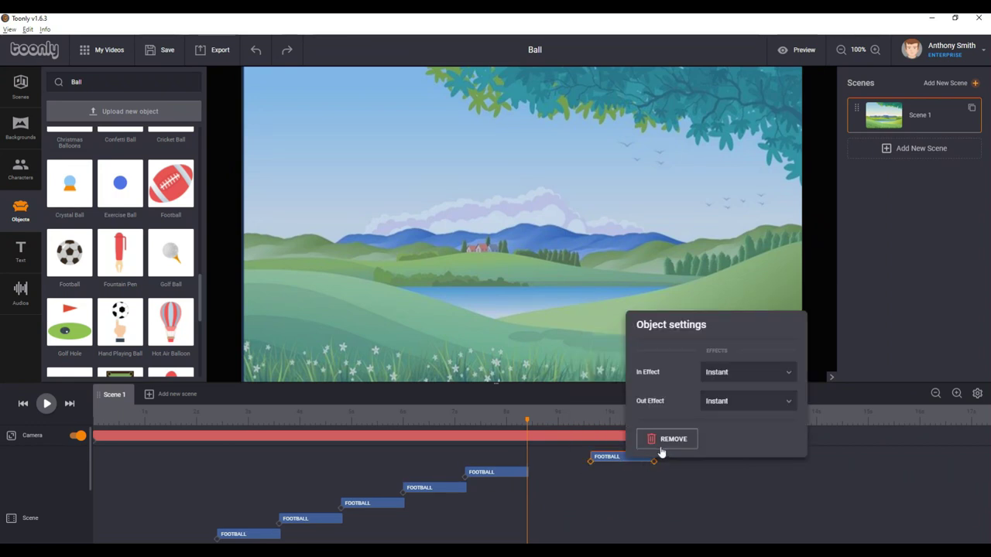
pyautogui.click(659, 453)
# Shorten the UNTITLED.PNG background clip to finish with the last football clip at about 8.4 s, and play the whole scene.
pyautogui.scroll(-2, 851, 472)
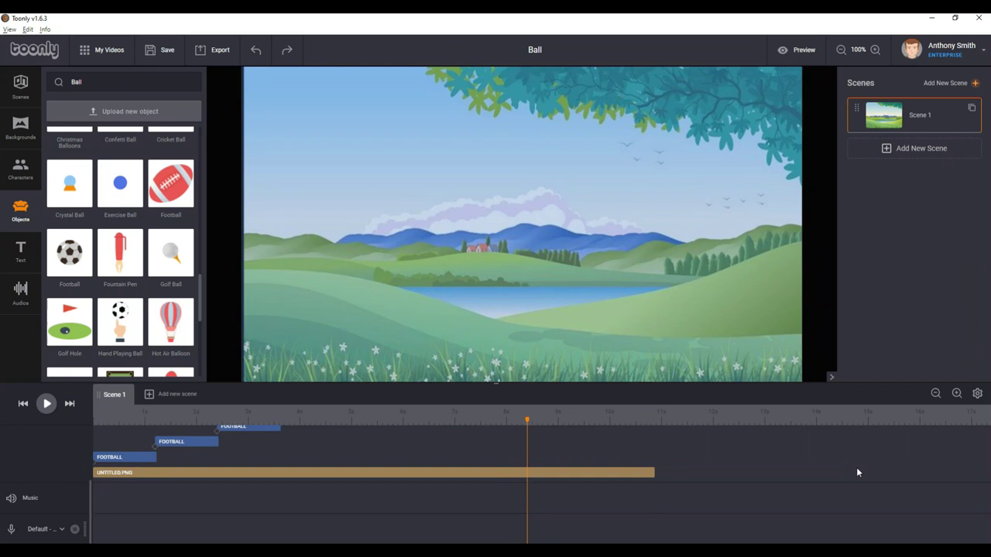
pyautogui.moveTo(650, 473); pyautogui.dragTo(539, 474)
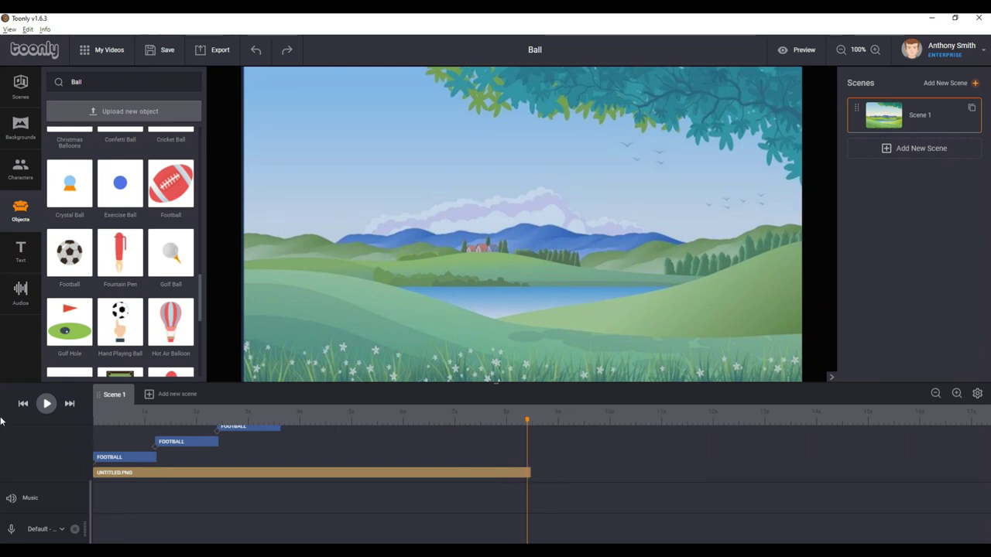
pyautogui.click(45, 407)
pyautogui.click(45, 413)
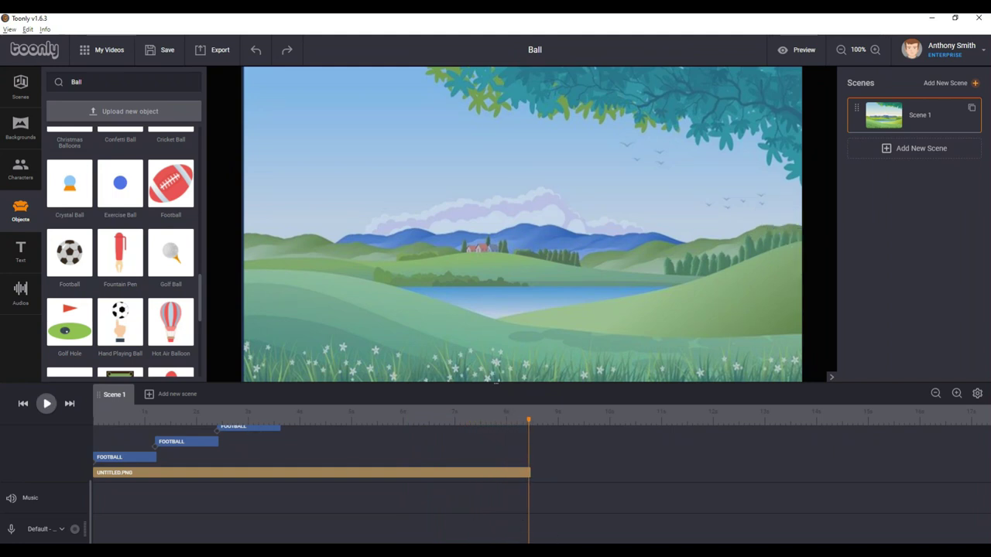
pyautogui.scroll(5, 700, 483)
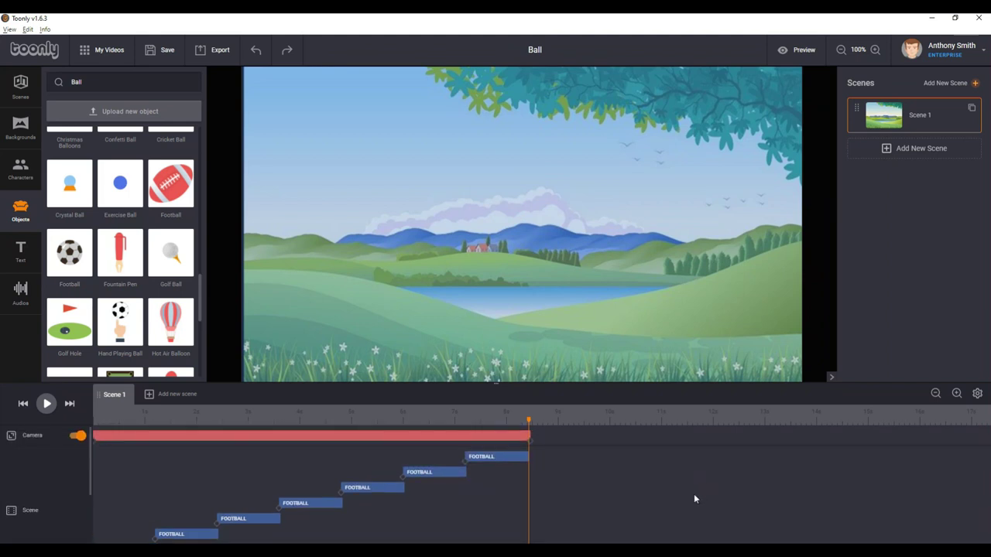
pyautogui.scroll(-3, 694, 500)
pyautogui.scroll(3, 694, 499)
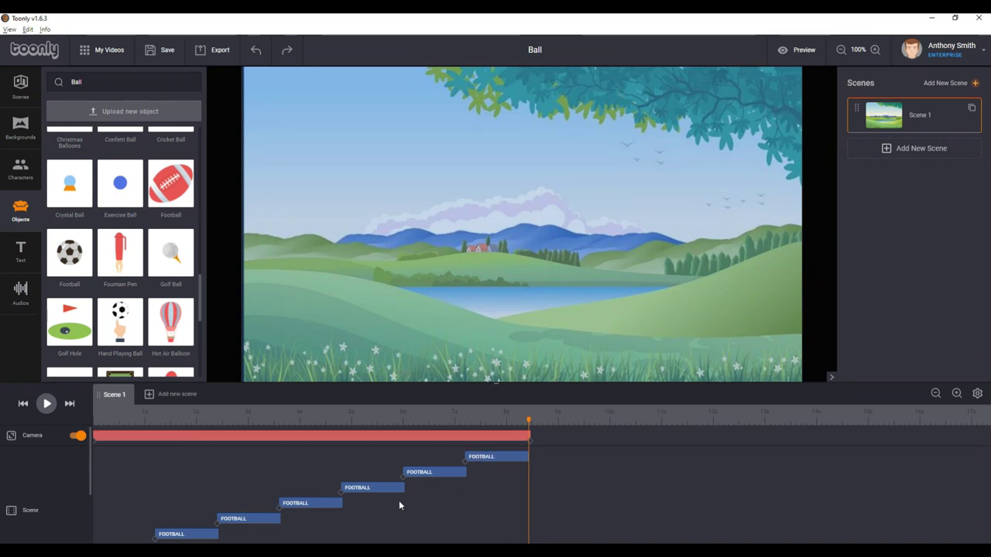
pyautogui.scroll(-3, 400, 505)
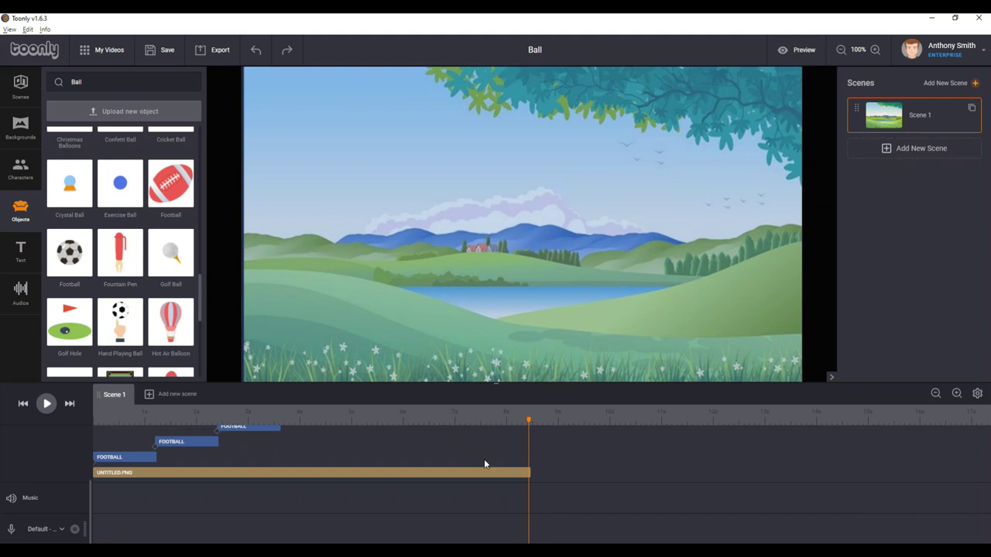
pyautogui.scroll(3, 485, 465)
pyautogui.scroll(-3, 481, 471)
pyautogui.scroll(3, 492, 480)
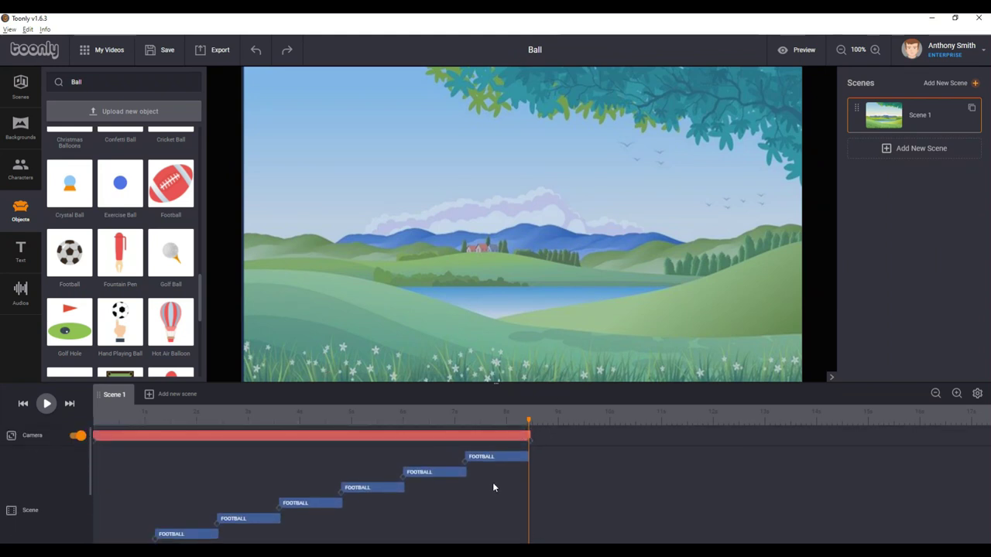